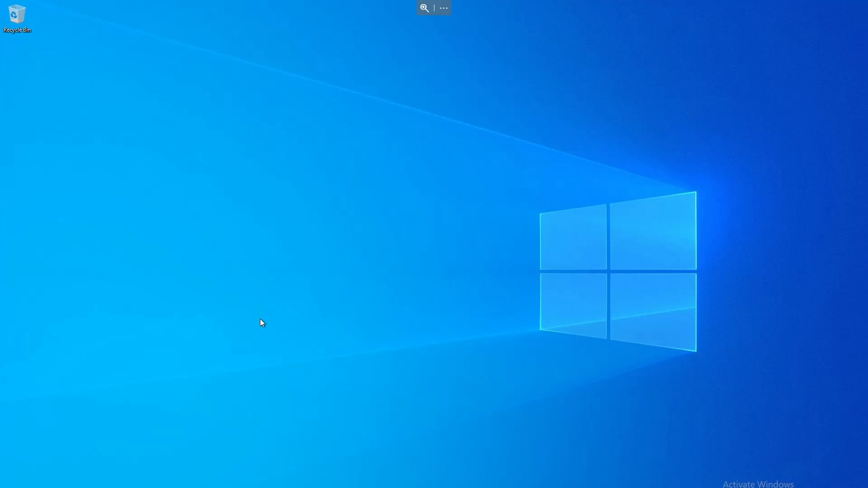
Open File Explorer and display the contents of the SQLServer2022 CD drive (F:)
key(super+e)
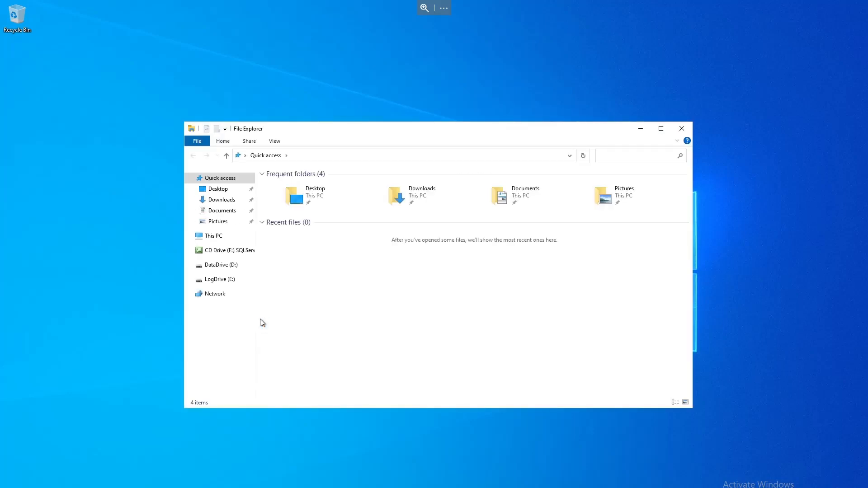
click(217, 251)
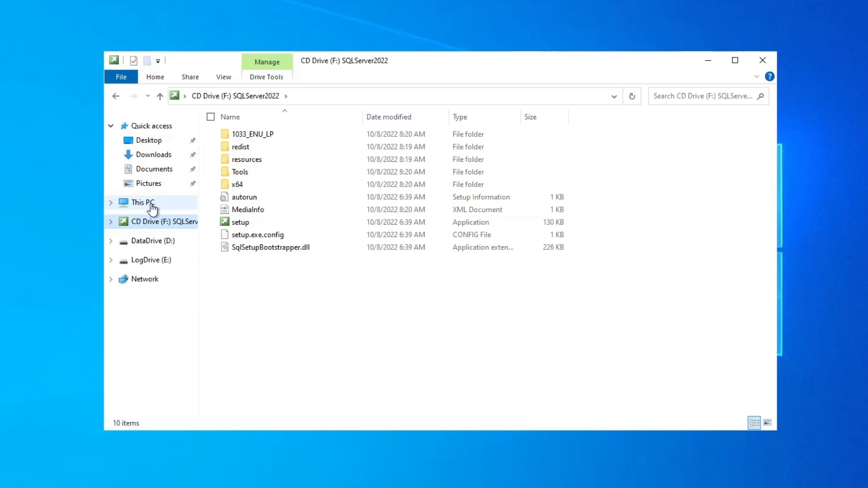
Switch to Microsoft Edge, complete its first-run setup without signing in to sync data, and choose the Dark overall appearance
click(188, 487)
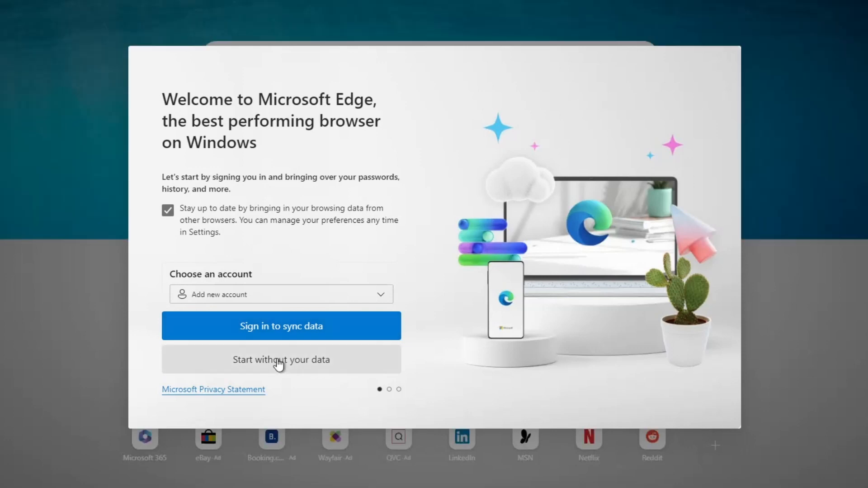
click(279, 362)
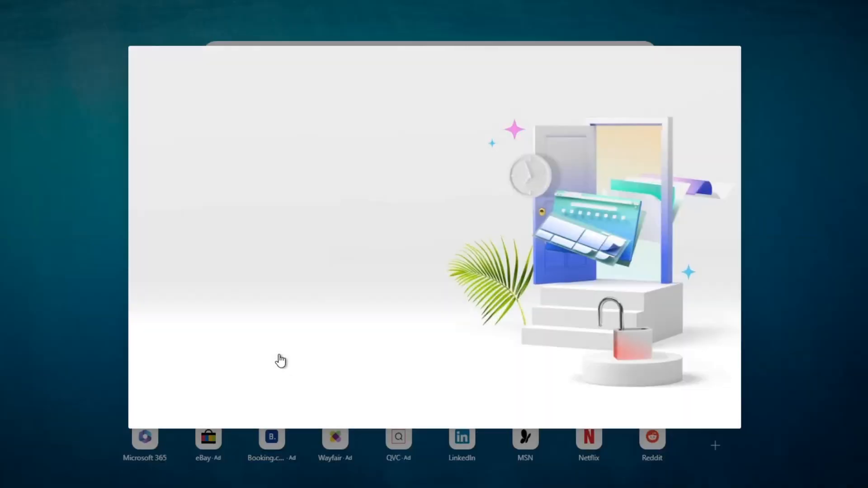
click(276, 360)
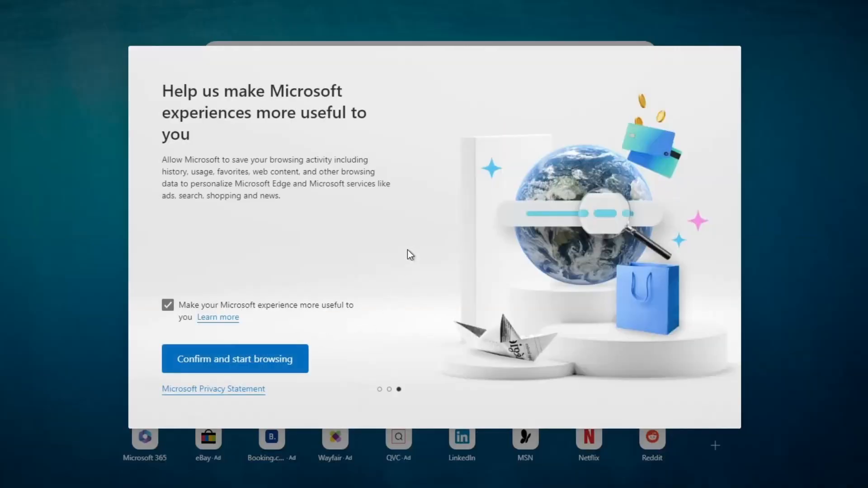
click(178, 367)
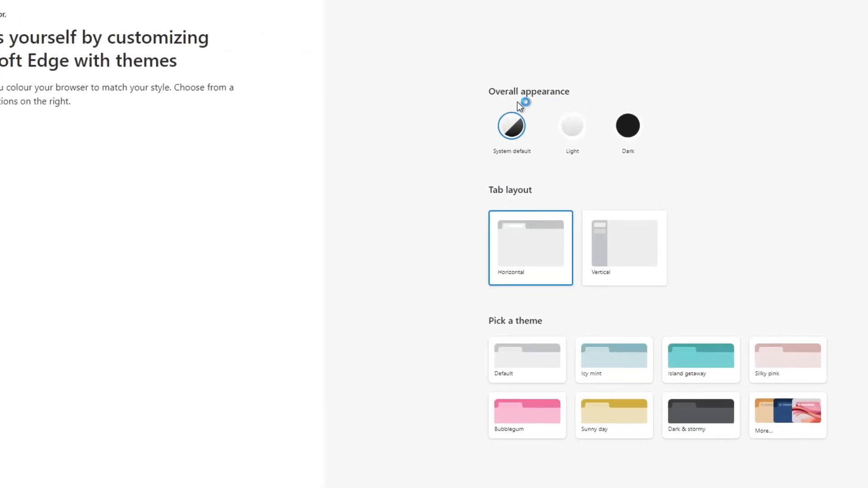
click(634, 118)
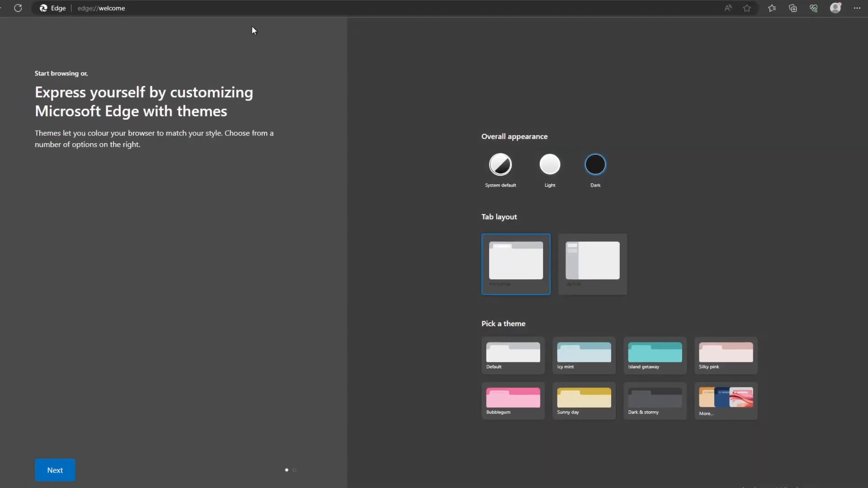
Search the web for "sql server 2022 developer edition" and open Microsoft's SQL Server Downloads page
click(203, 8)
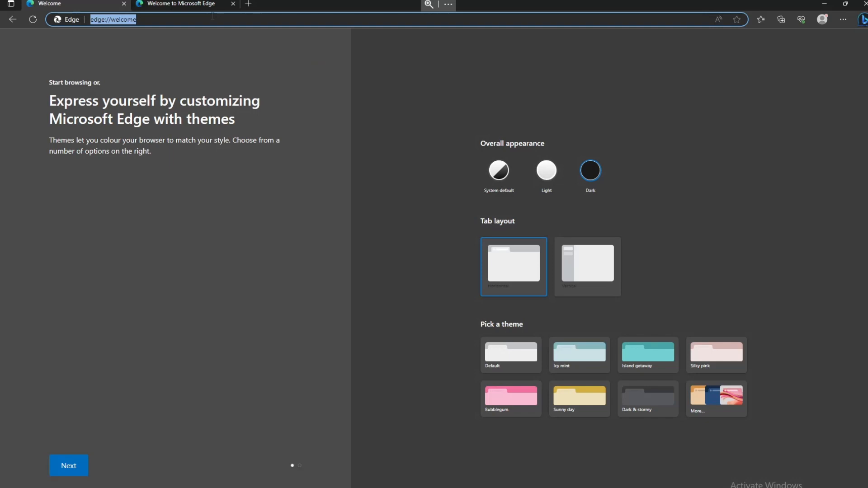
text(sq)
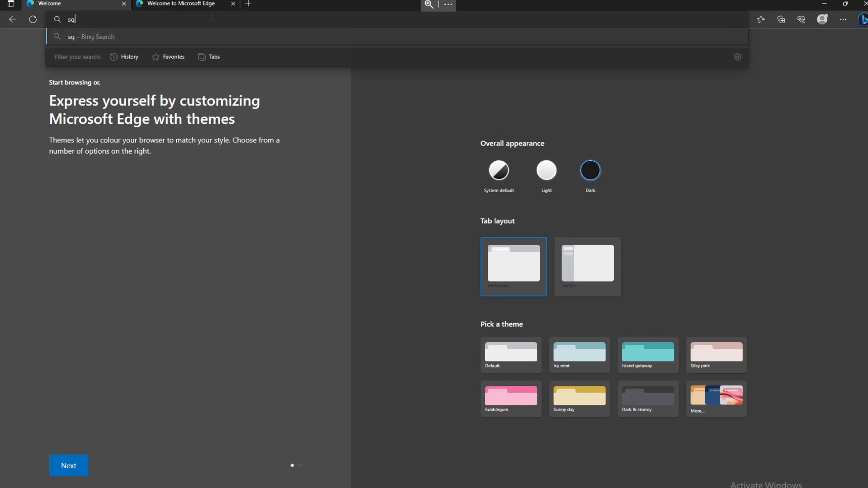
text(l server 2022)
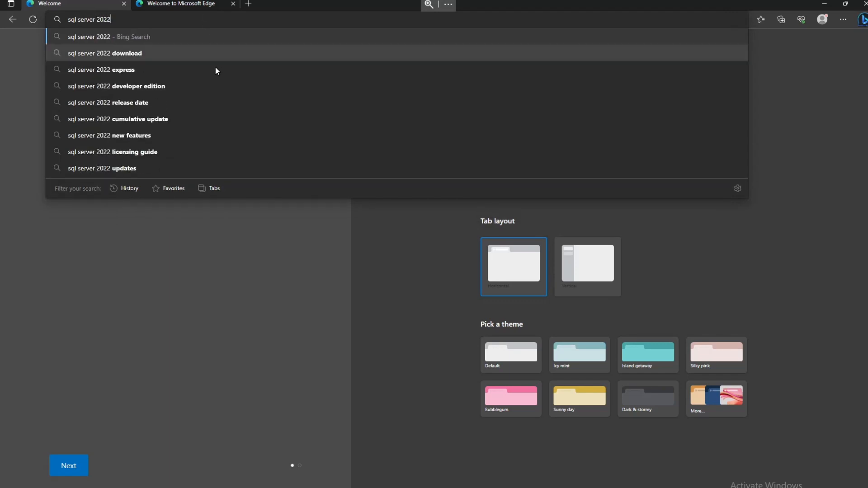
click(127, 89)
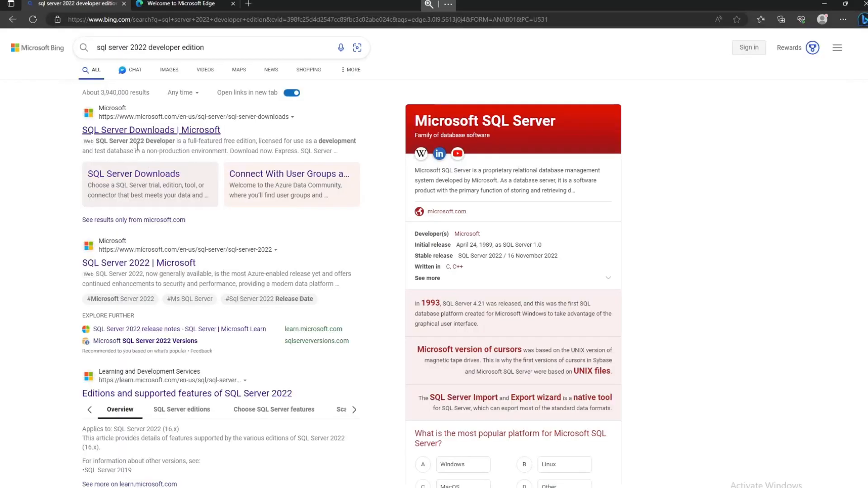
click(128, 131)
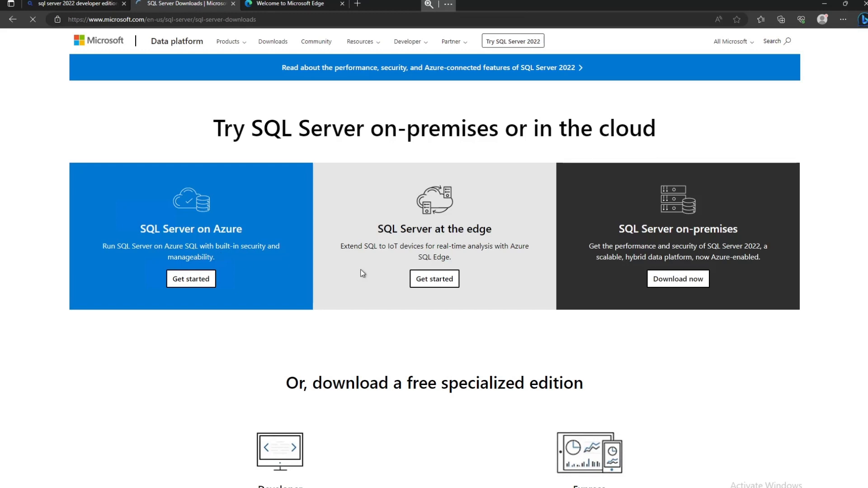
Examine the free Developer and Express editions offered on the SQL Server Downloads page and close the browser
scroll(642, 267, down, 1)
scroll(642, 267, down, 1)
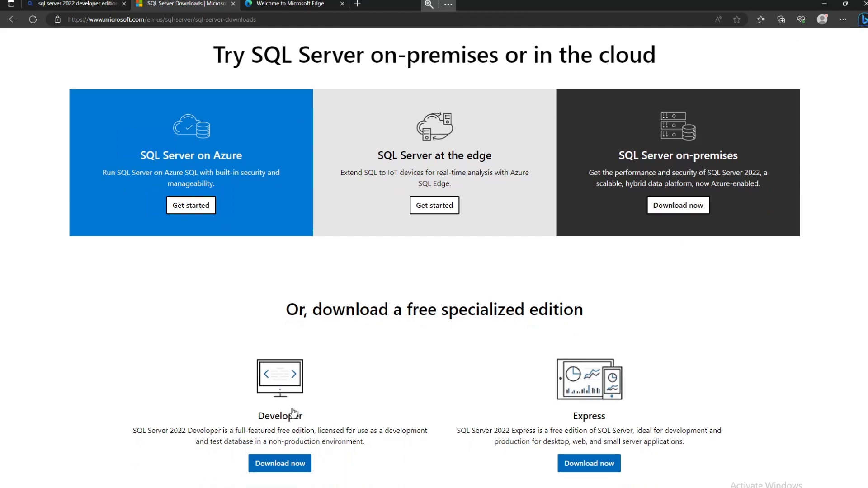
scroll(280, 409, down, 2)
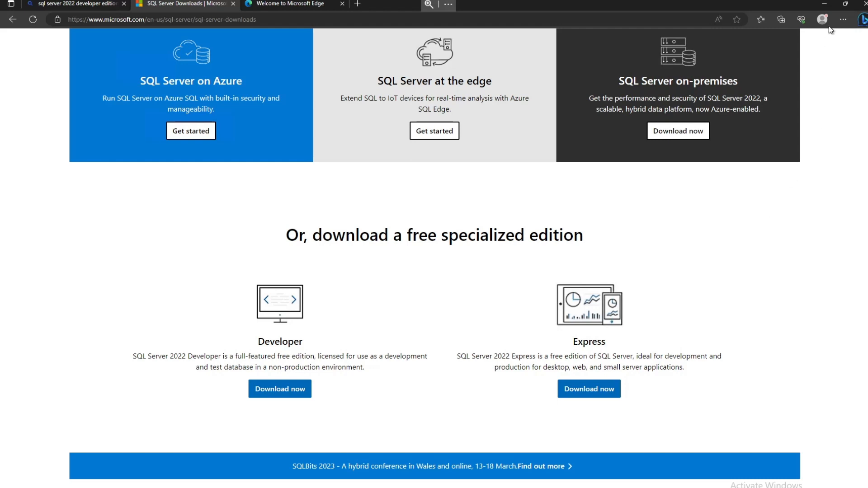
click(863, 5)
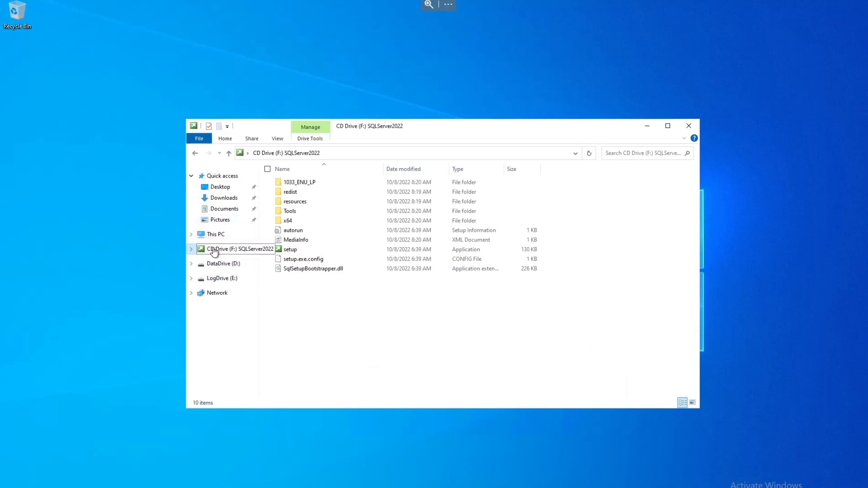
Launch SQL Server 2022 setup from the CD drive (F:) listed under This PC
click(215, 236)
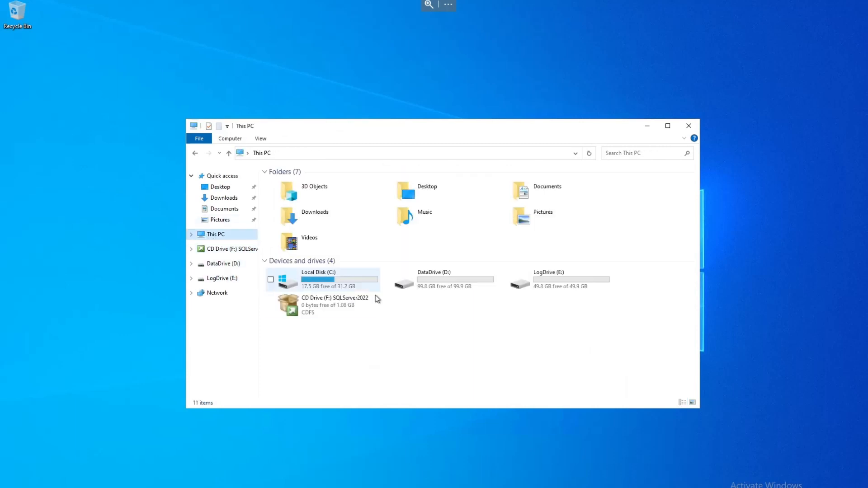
double_click(322, 308)
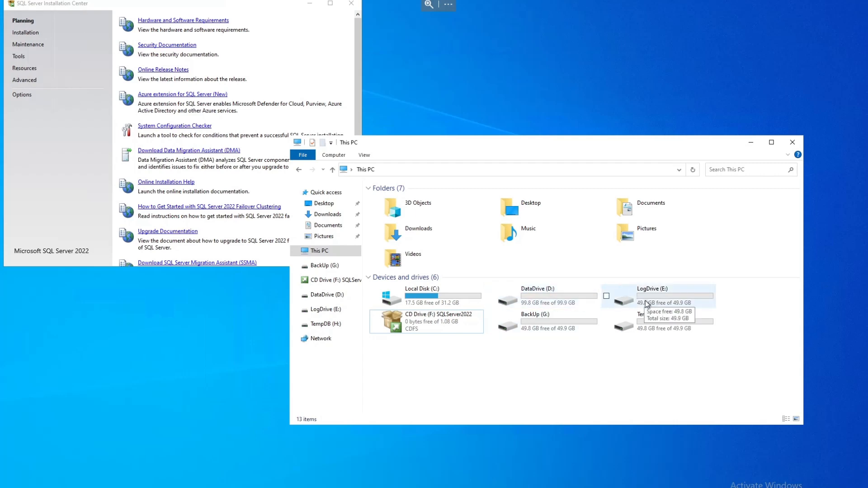
Move the This PC and SQL Server Installation Center windows apart so both can be read
mouse_move(440, 294)
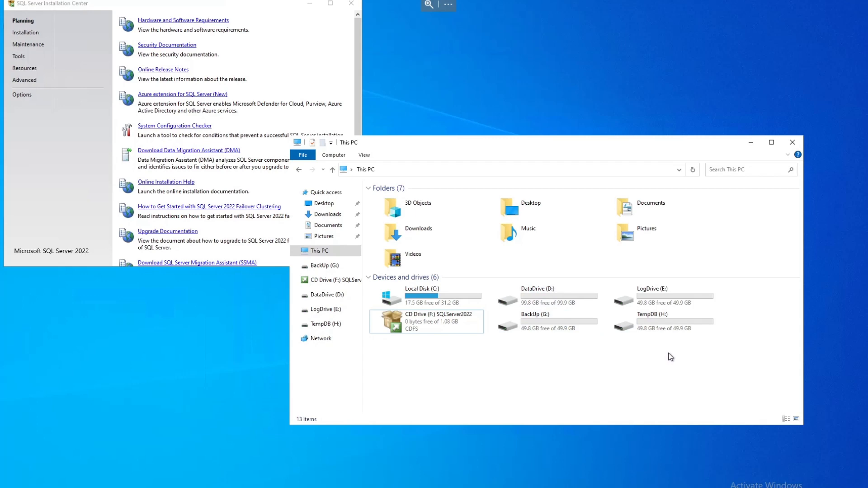
drag(437, 141, 478, 191)
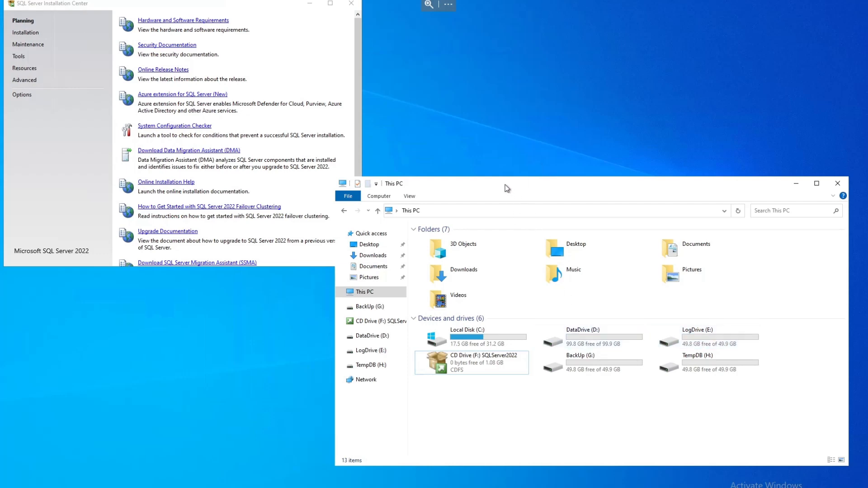
drag(505, 184, 517, 198)
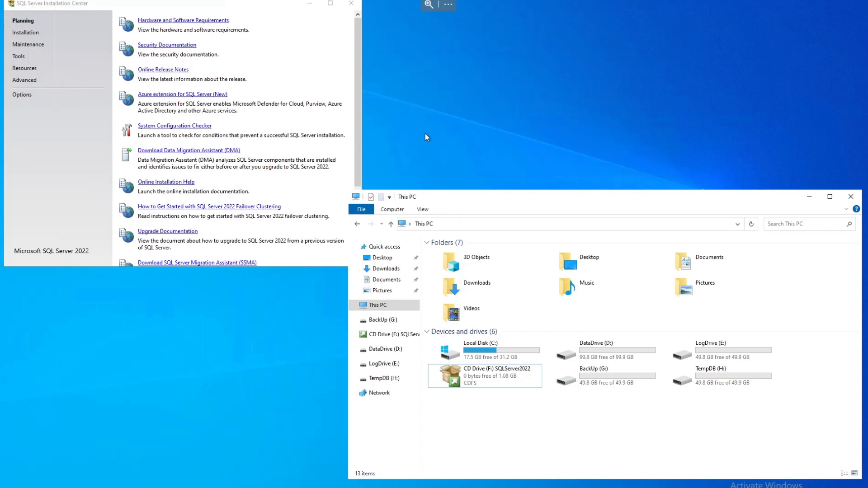
drag(183, 6, 193, 23)
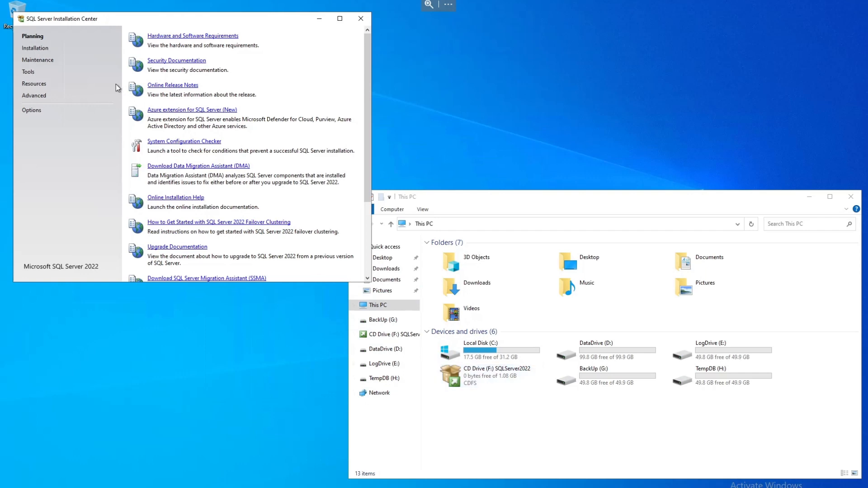
Start a new SQL Server standalone installation from the SQL Server Installation Center
click(40, 52)
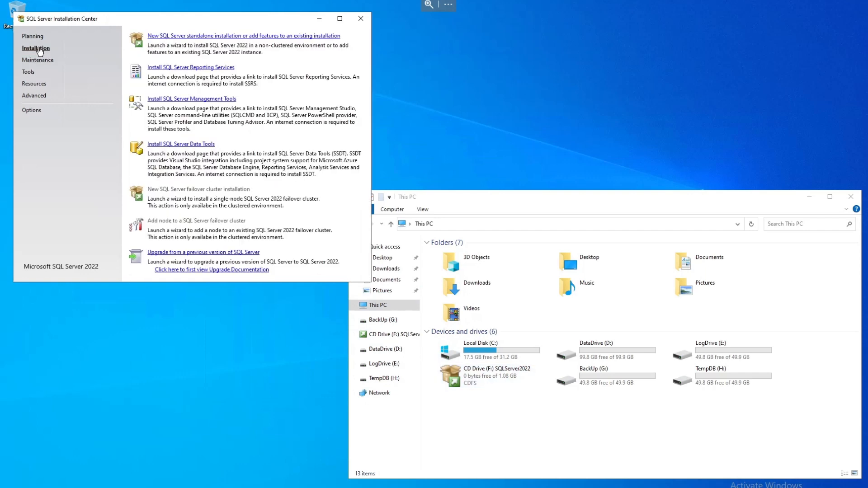
click(170, 36)
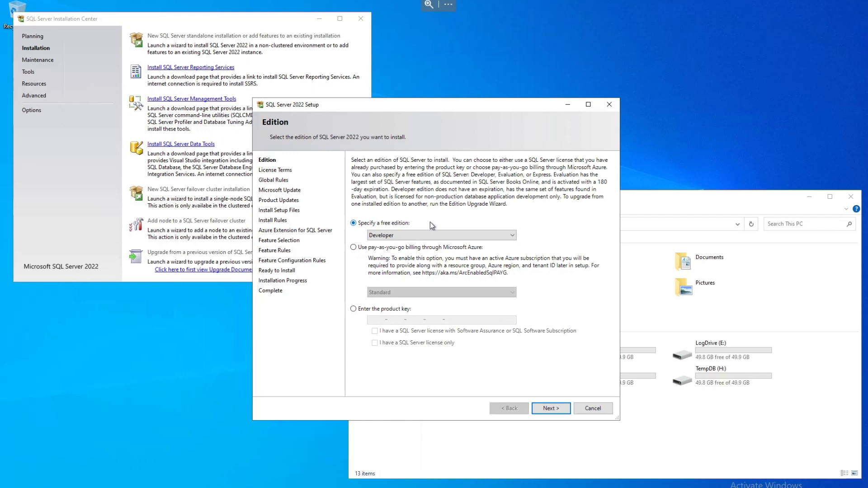
Try the product key option and the free Evaluation edition for the installation
click(354, 309)
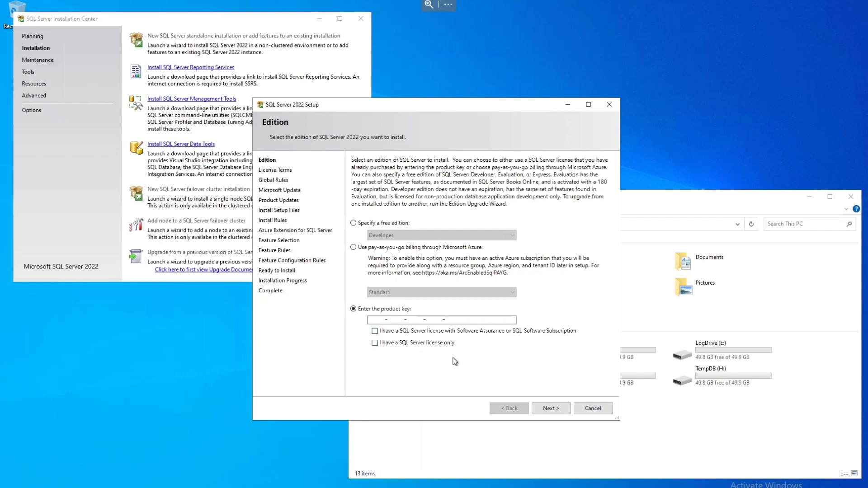
click(353, 224)
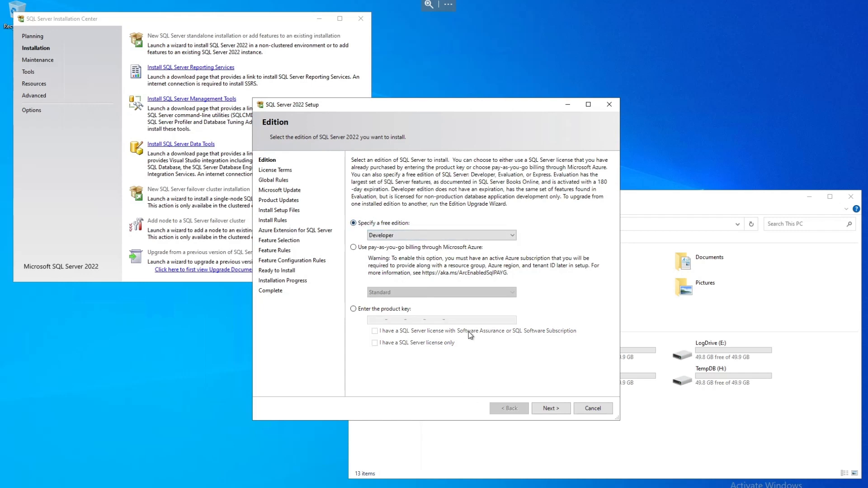
click(513, 236)
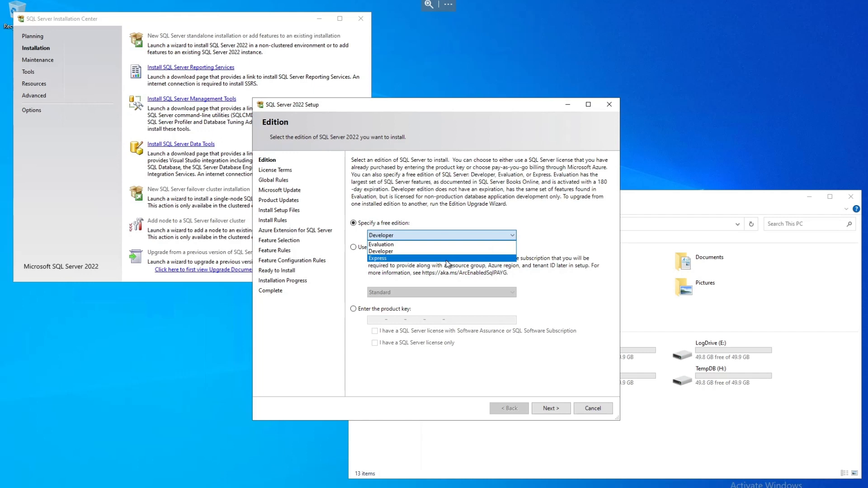
click(379, 245)
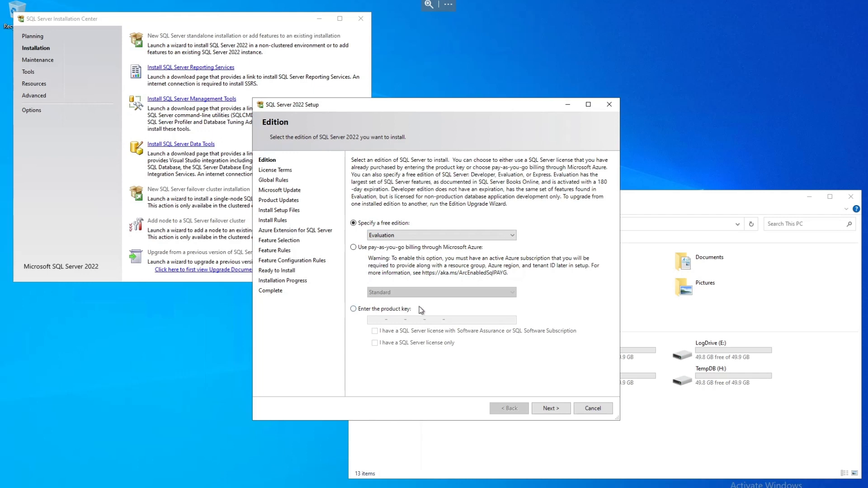
Choose Developer as the free edition to install and proceed to the license terms
click(403, 240)
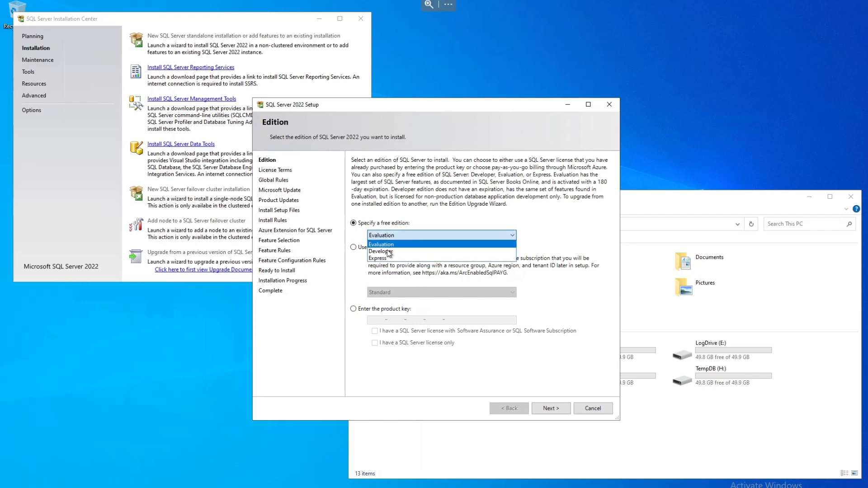
click(387, 252)
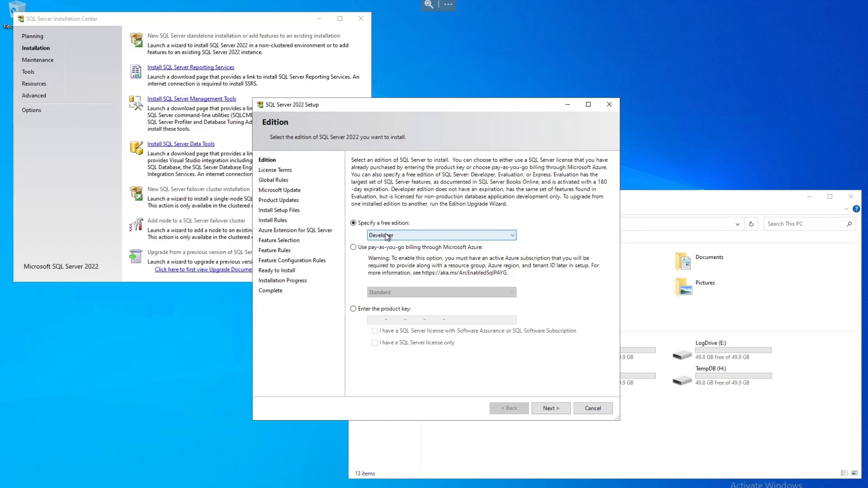
click(551, 411)
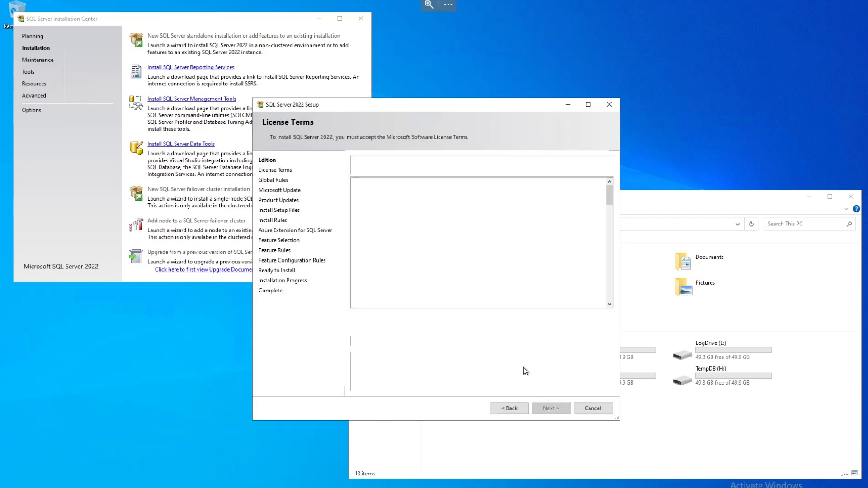
Accept the license terms and have setup use Microsoft Update to check for updates
click(356, 343)
click(546, 409)
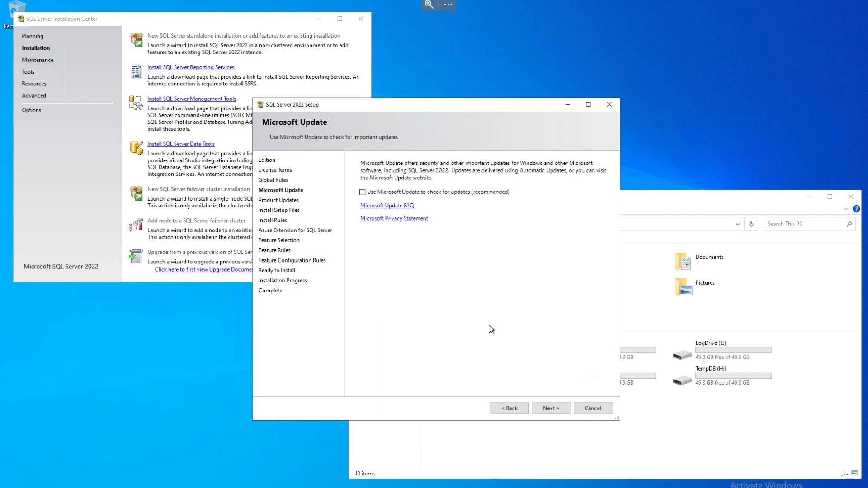
click(362, 192)
click(547, 408)
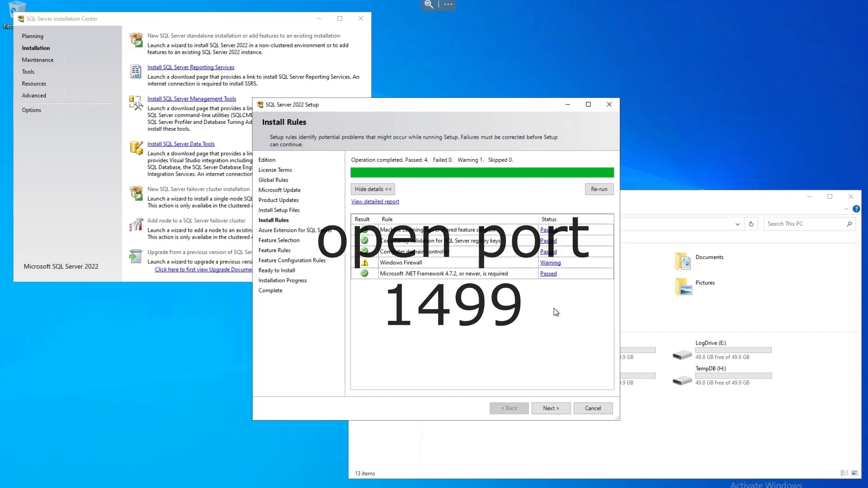
Continue past the install rules, exclude the Azure Extension for SQL Server, and proceed to feature selection
click(552, 409)
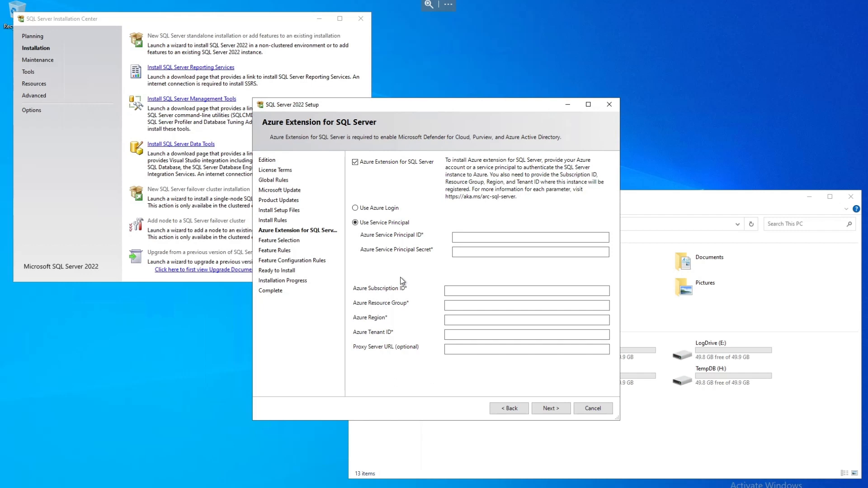
click(354, 162)
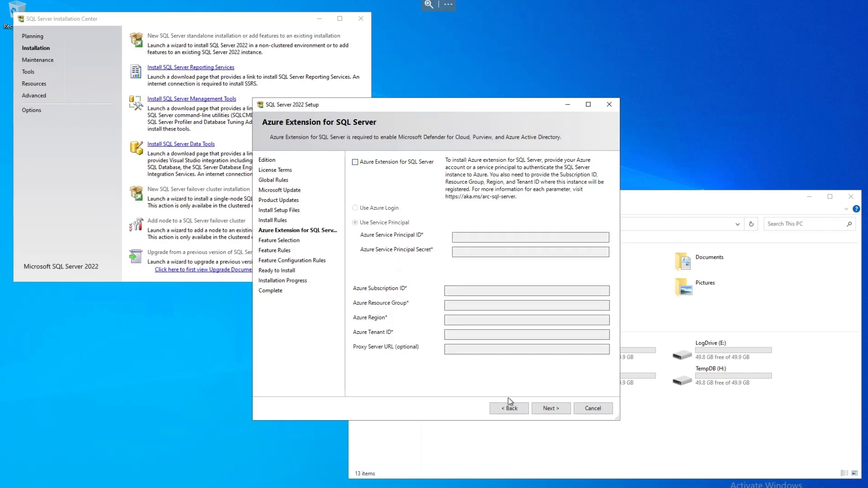
click(545, 408)
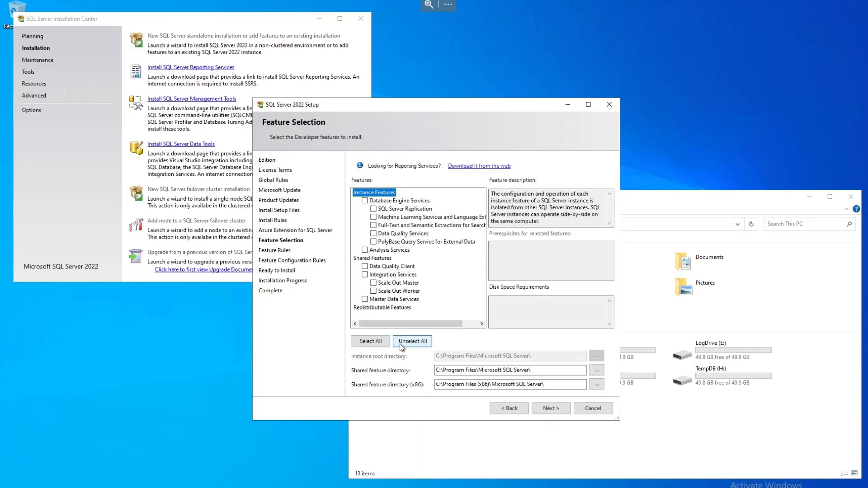
Select Database Engine Services and Integration Services for installation, trying Analysis Services as well but clearing it again
click(365, 201)
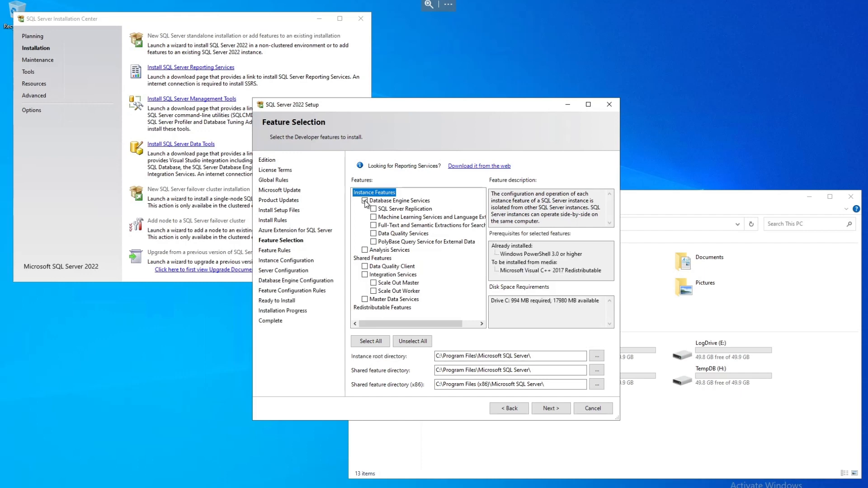
click(365, 251)
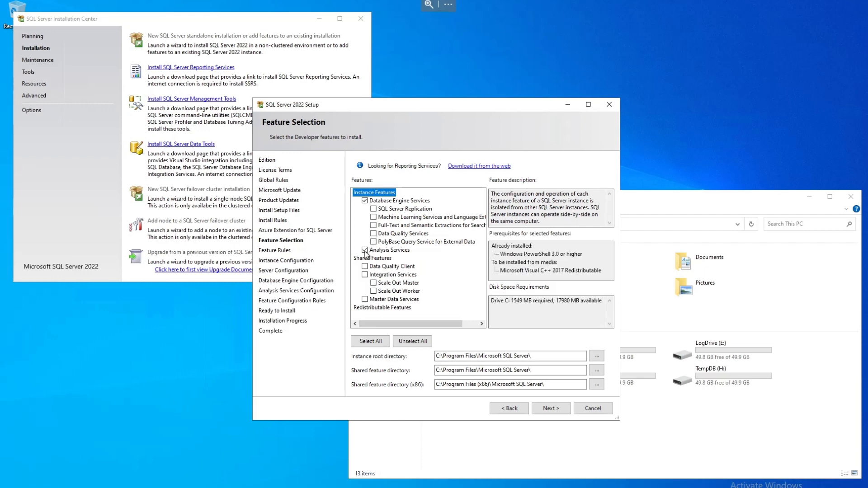
click(364, 274)
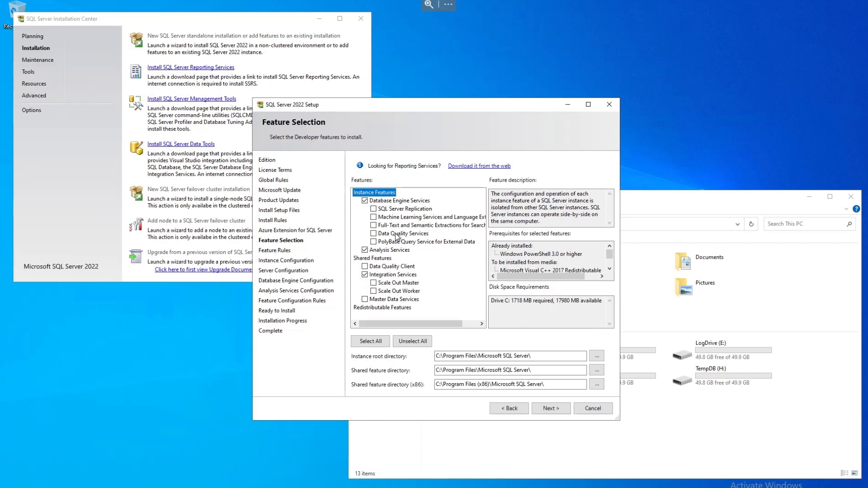
click(365, 250)
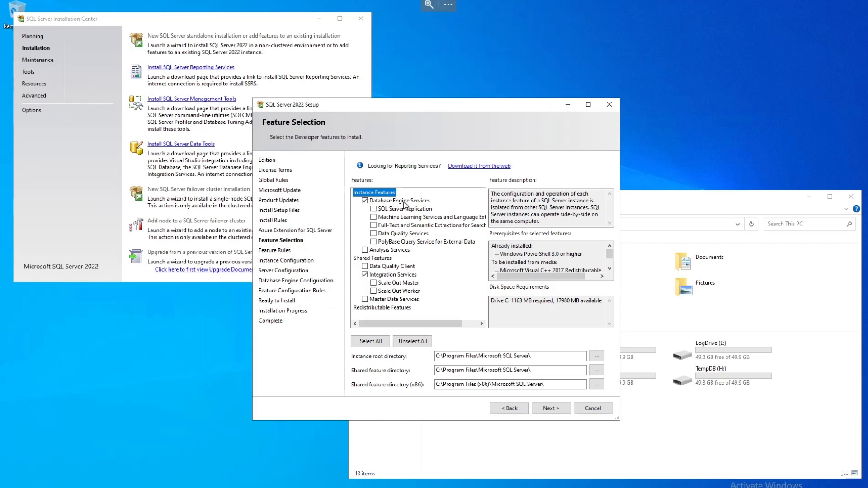
Add SQL Server Replication and Full-Text and Semantic Extractions for Search, exclude Integration Services, and view the Scale Out Master and Worker descriptions
click(373, 209)
click(373, 225)
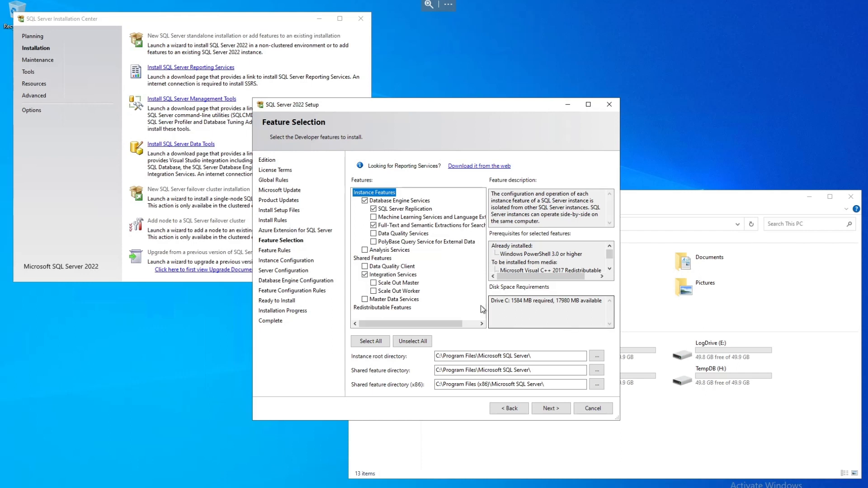
click(364, 275)
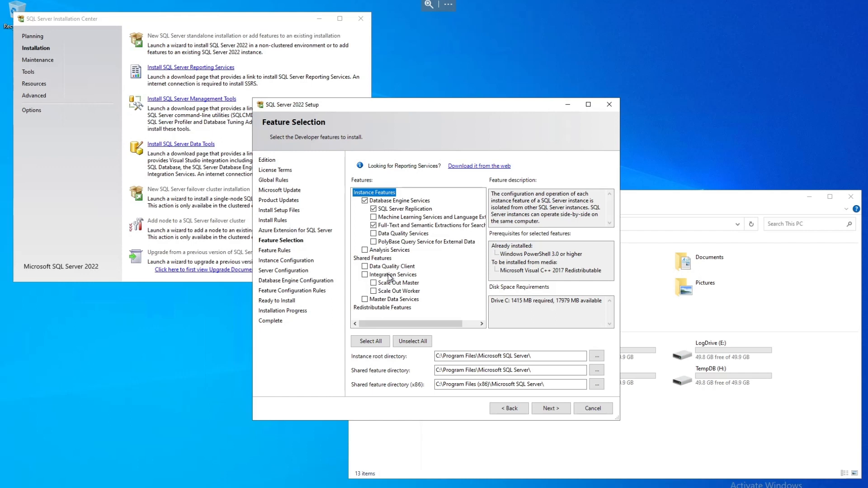
click(388, 283)
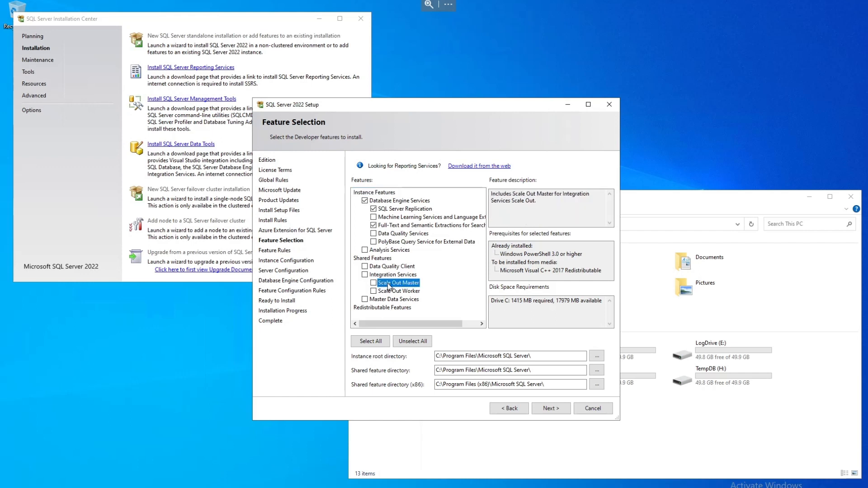
click(394, 291)
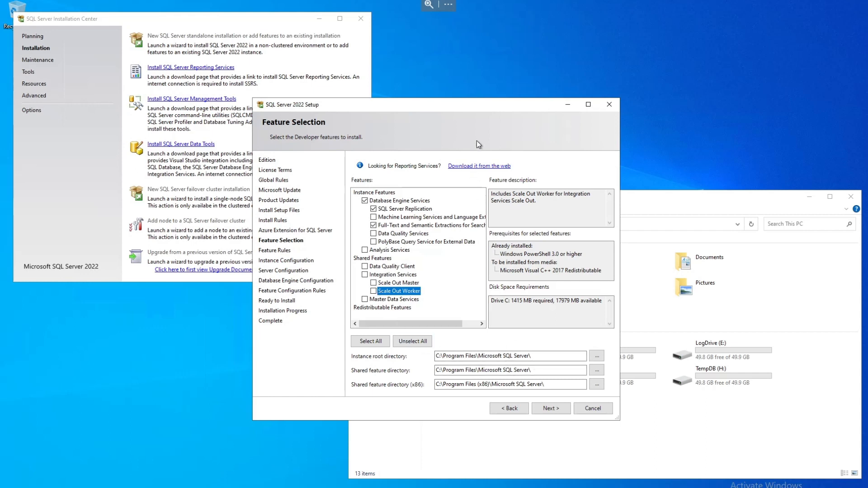
Arrange the setup wizard and the This PC window so the drive list can be viewed beside the installation directories
drag(473, 109, 412, 102)
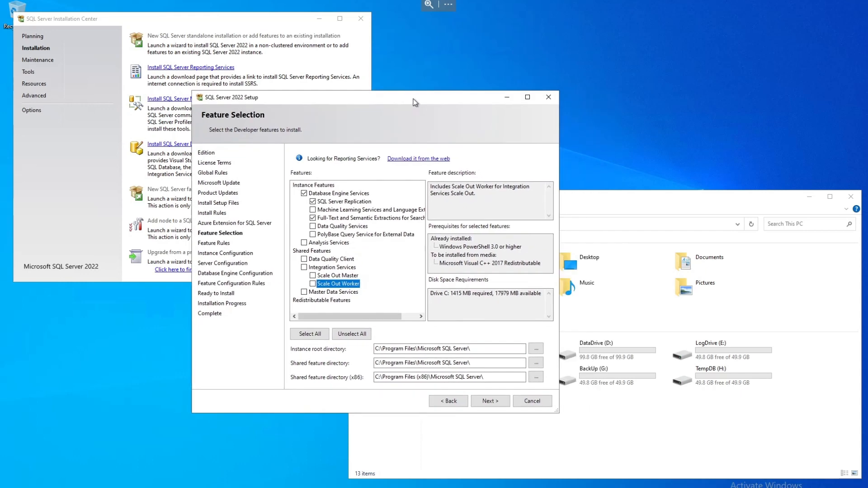
click(637, 213)
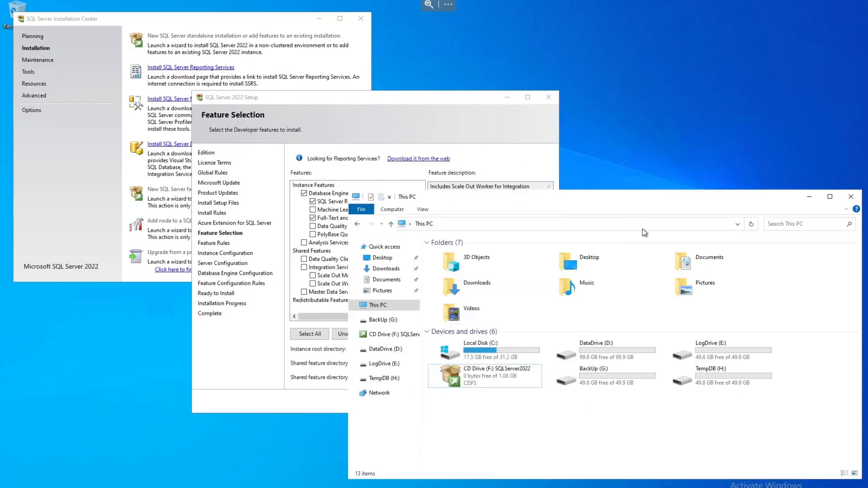
drag(571, 198, 600, 214)
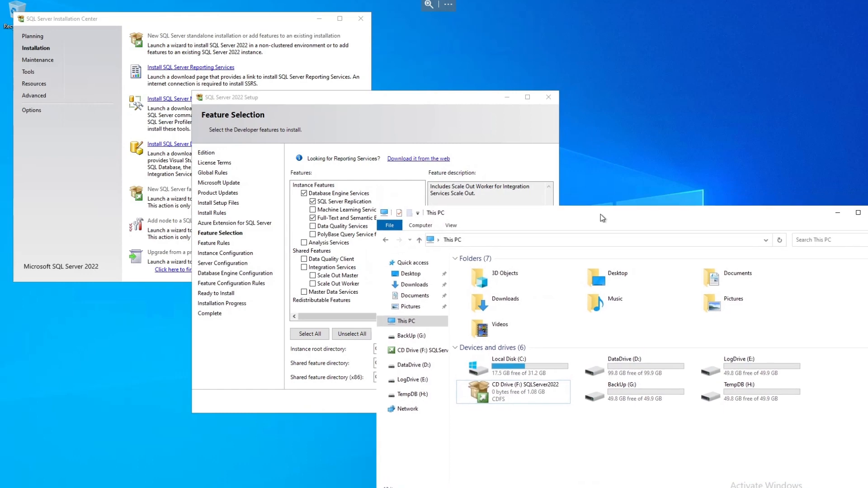
drag(438, 96, 395, 81)
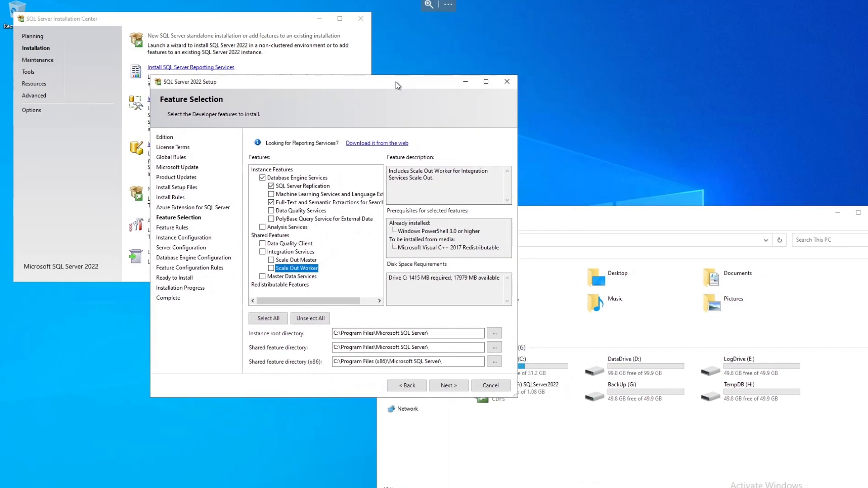
click(589, 436)
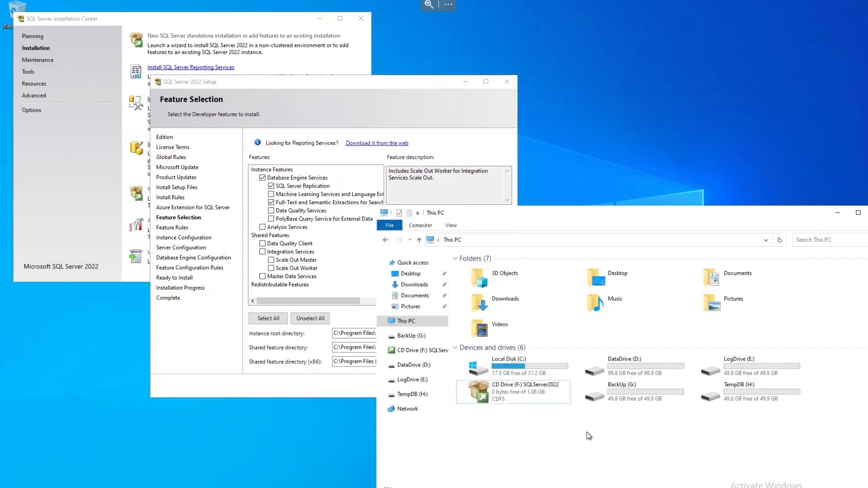
click(338, 376)
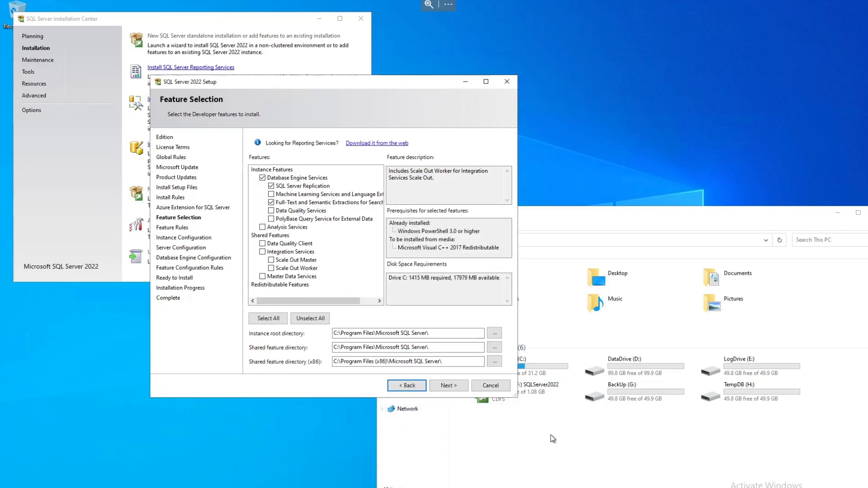
click(623, 432)
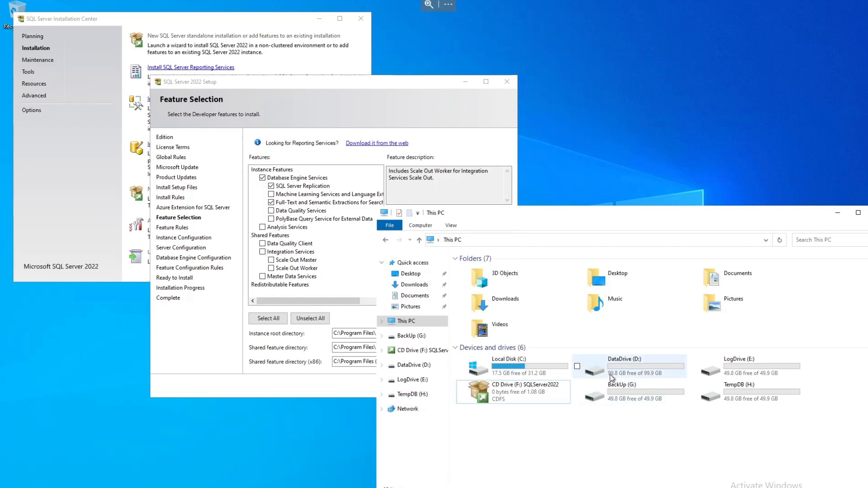
click(341, 388)
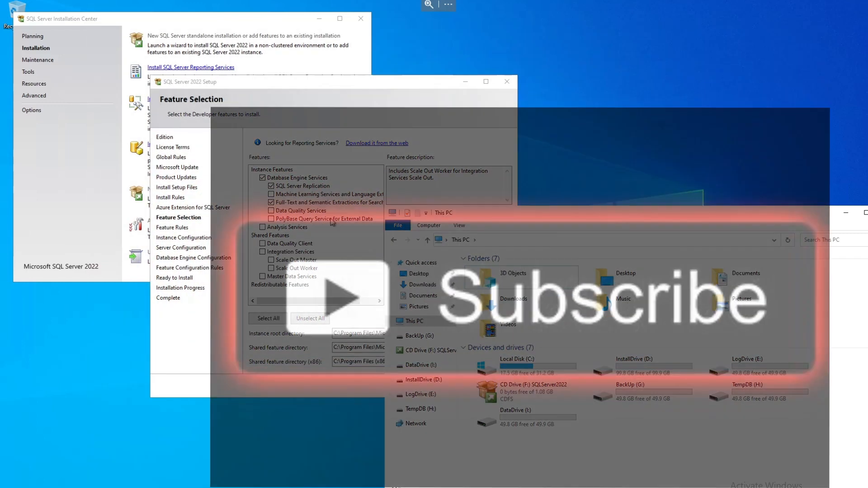
drag(289, 89, 182, 129)
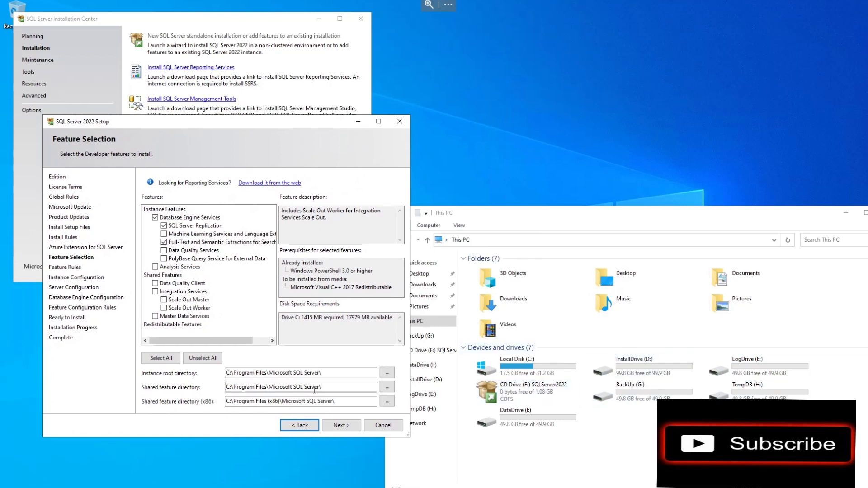
Change the instance root, shared feature and shared feature (x86) directories to the D: drive
click(230, 374)
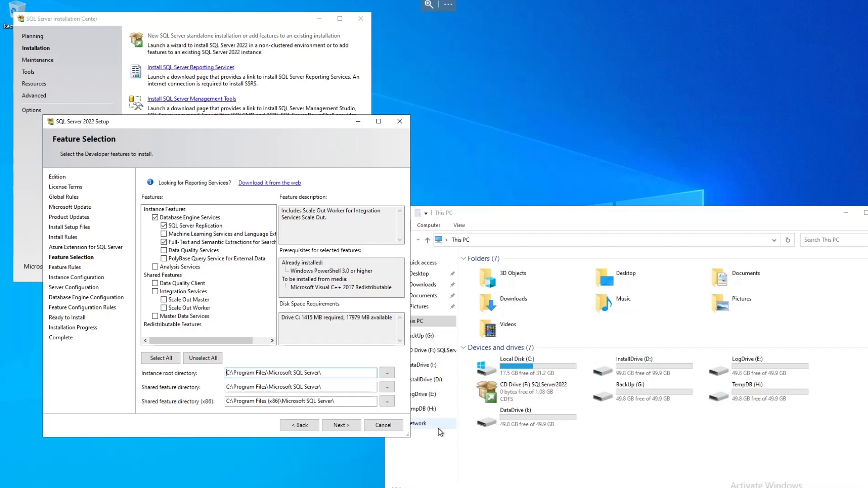
key(Delete)
text(D)
click(228, 388)
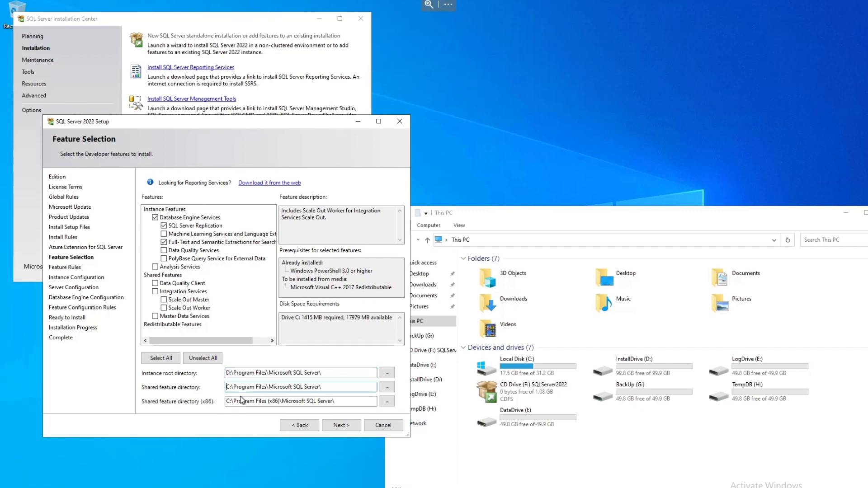
key(Delete)
text(D)
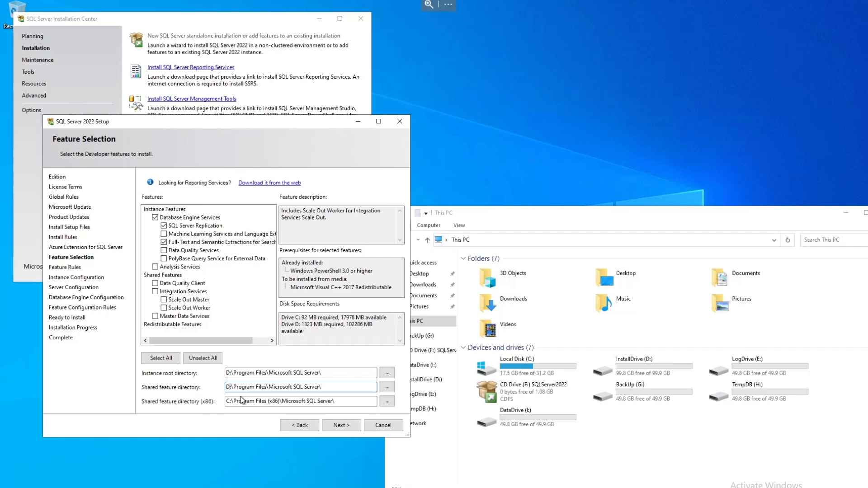
click(228, 402)
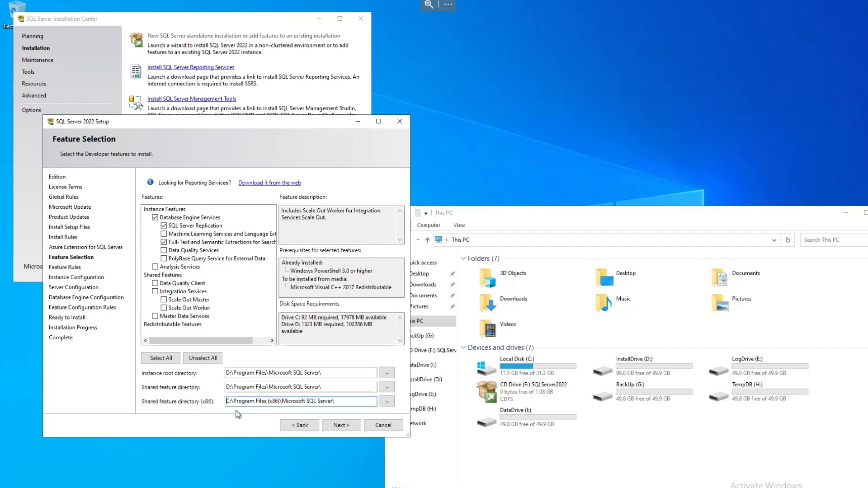
key(Delete)
text(D)
Accept the selected features, keep the default instance MSSQLSERVER, and proceed to the server configuration
click(342, 426)
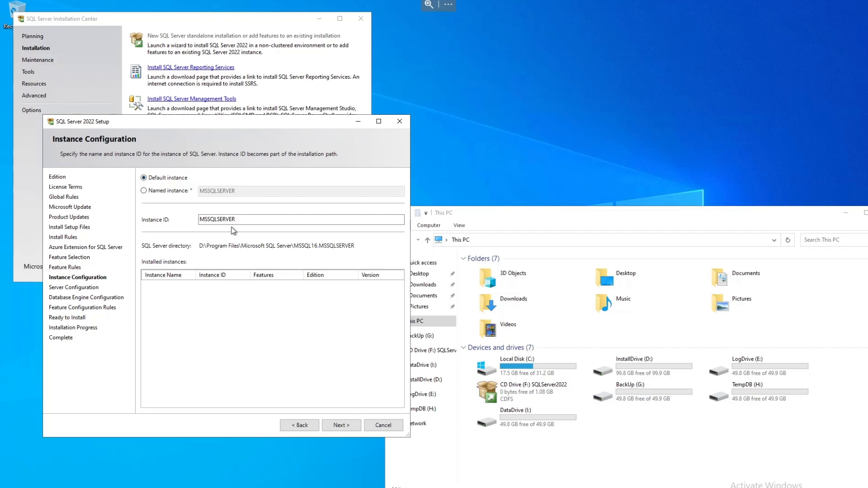
mouse_move(156, 3)
click(342, 425)
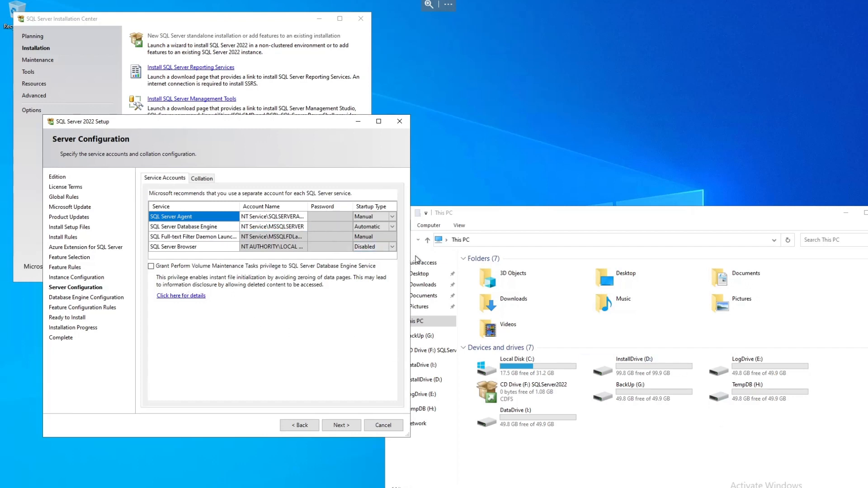
Grant the Perform Volume Maintenance Tasks privilege and set the SQL Server Agent service account to ABC\SqlTestAdminSVC
drag(410, 257, 584, 260)
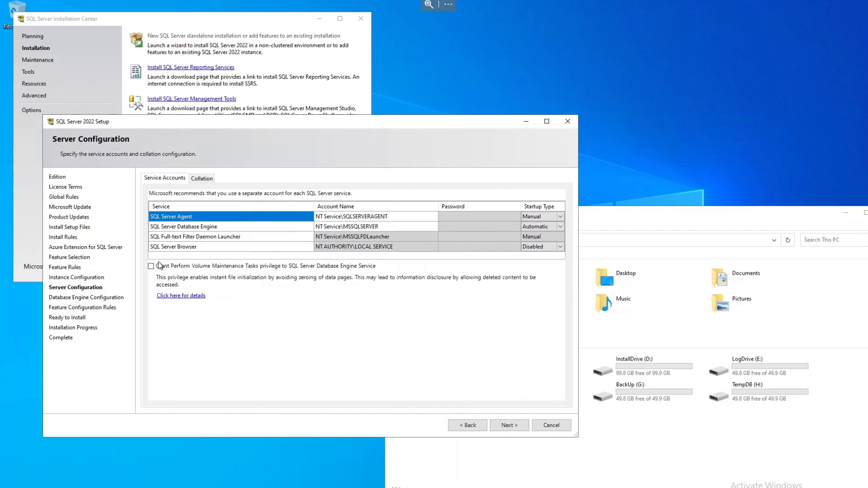
click(397, 217)
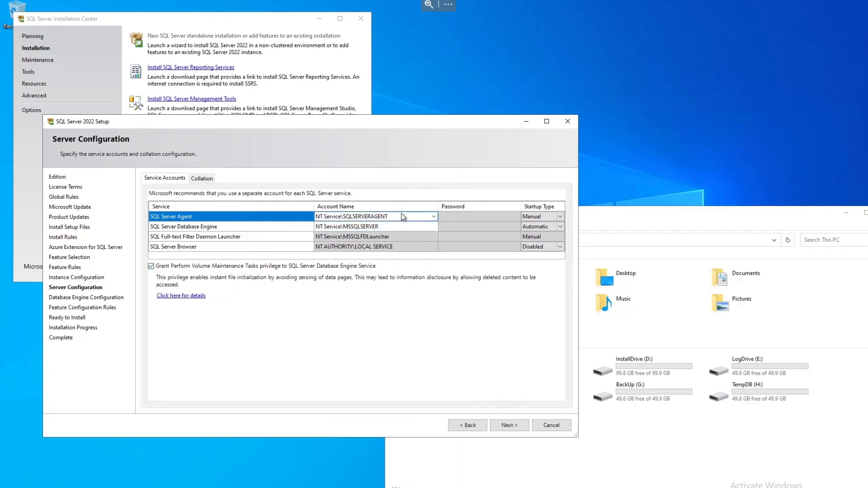
click(400, 216)
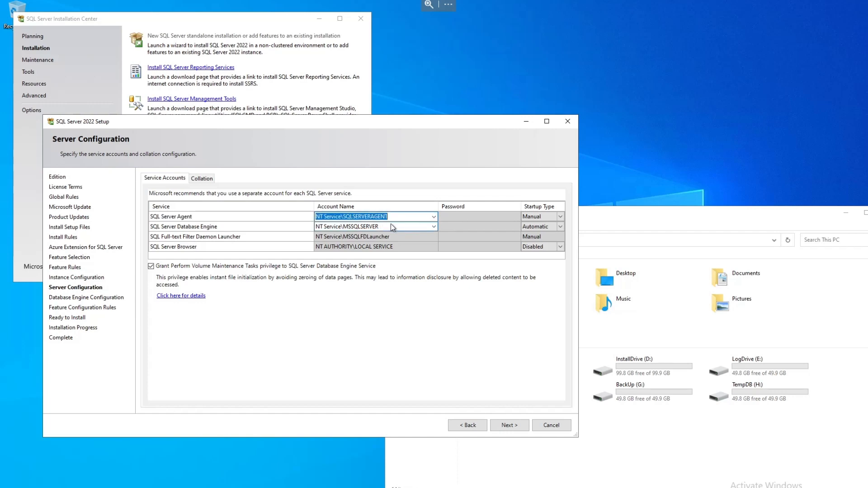
click(434, 217)
click(348, 233)
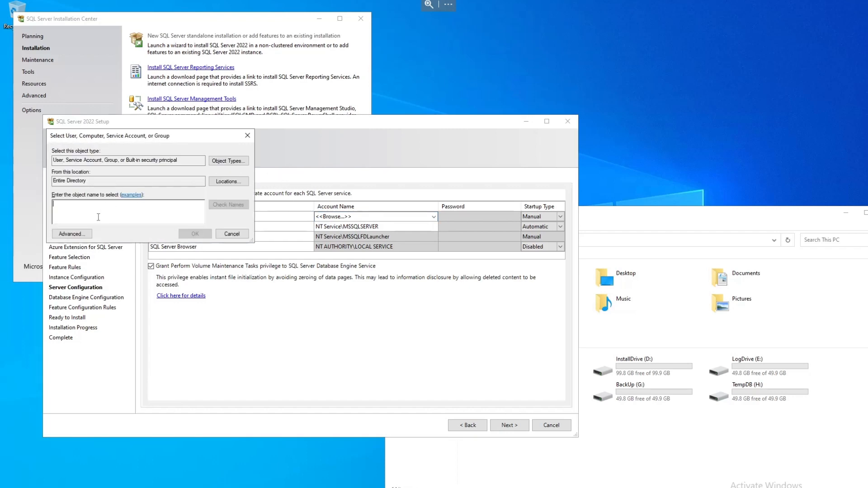
text(sql)
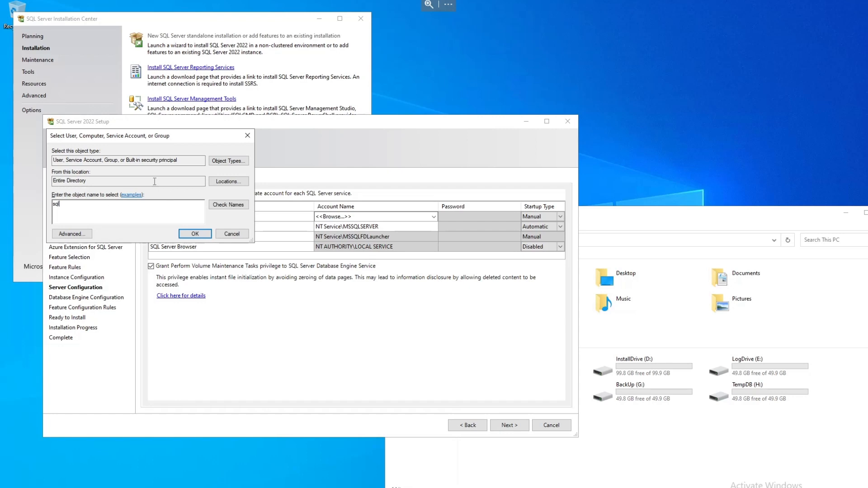
click(215, 202)
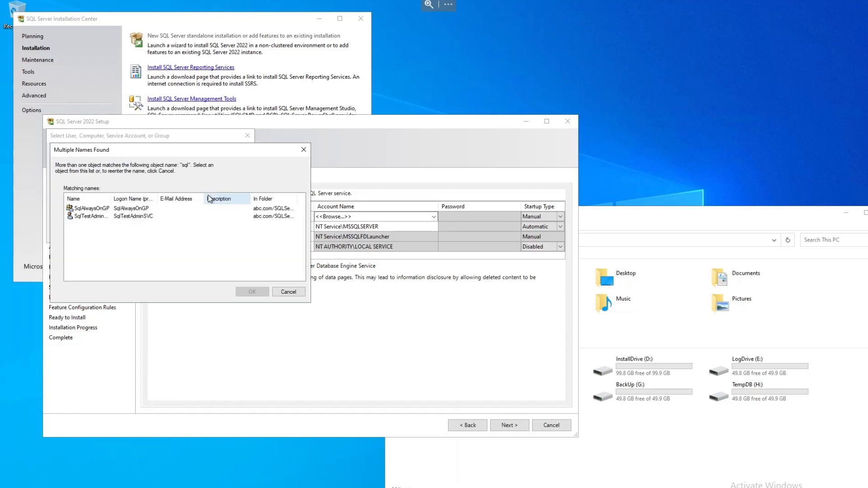
click(120, 216)
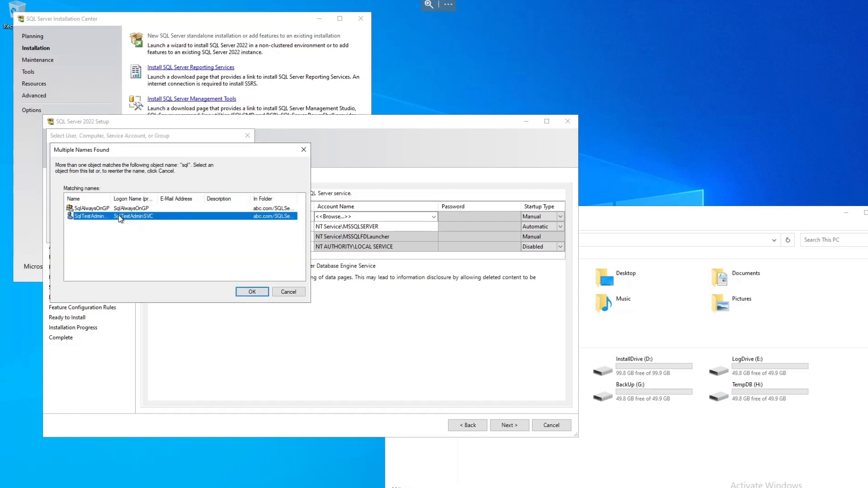
click(252, 291)
click(193, 234)
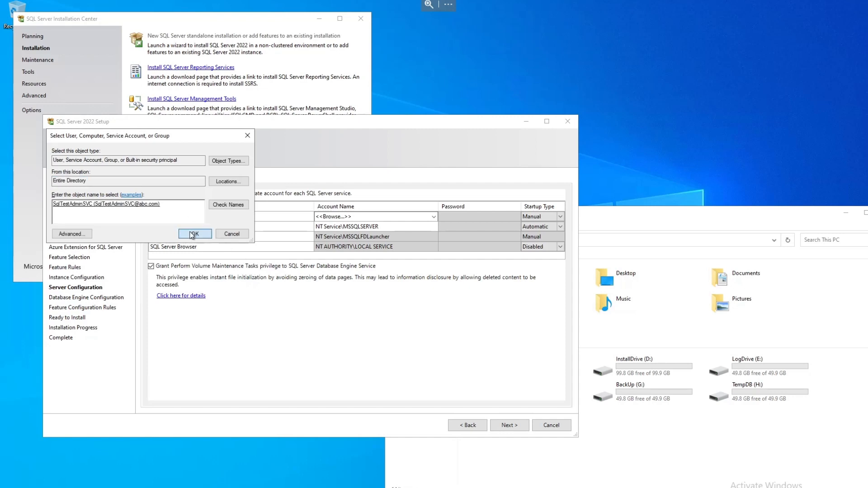
Set the SQL Server Database Engine service account to the domain account ABC\SqlTestAdminSVC
click(433, 227)
click(434, 227)
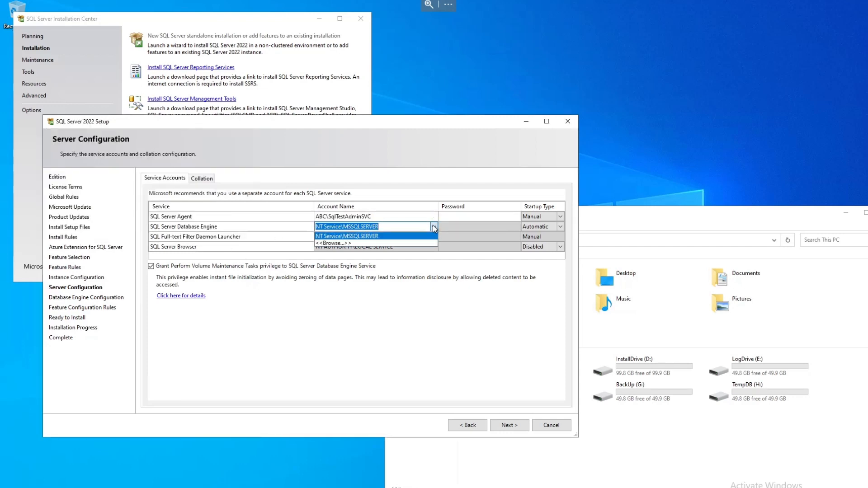
click(334, 244)
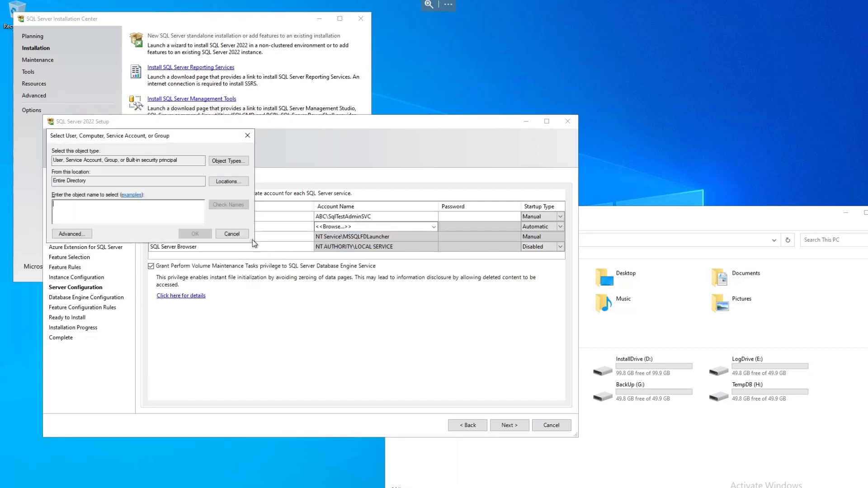
text(sq)
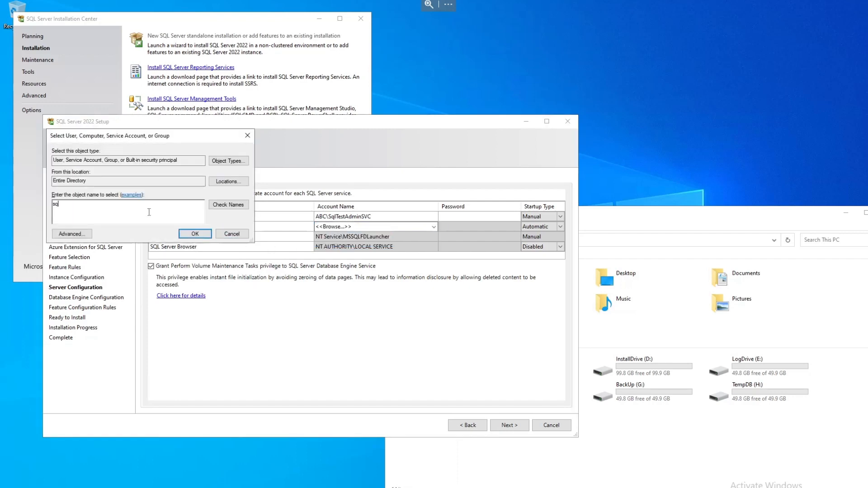
text(l)
click(216, 205)
click(128, 217)
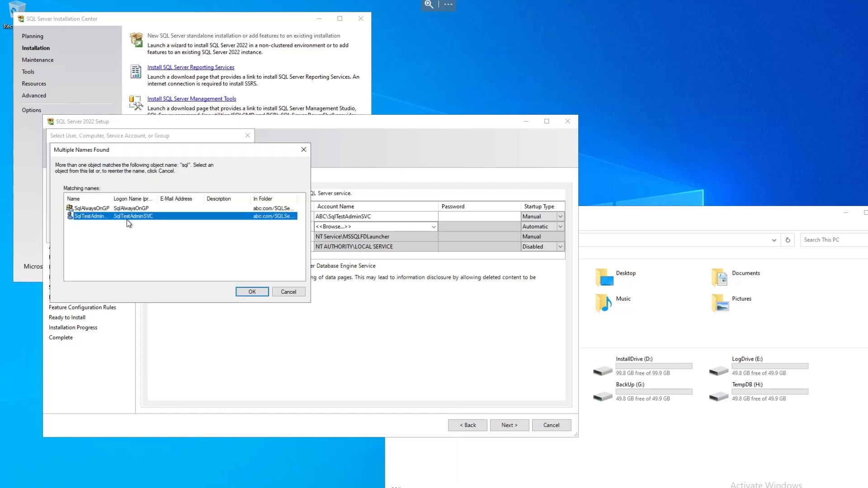
click(265, 292)
click(192, 232)
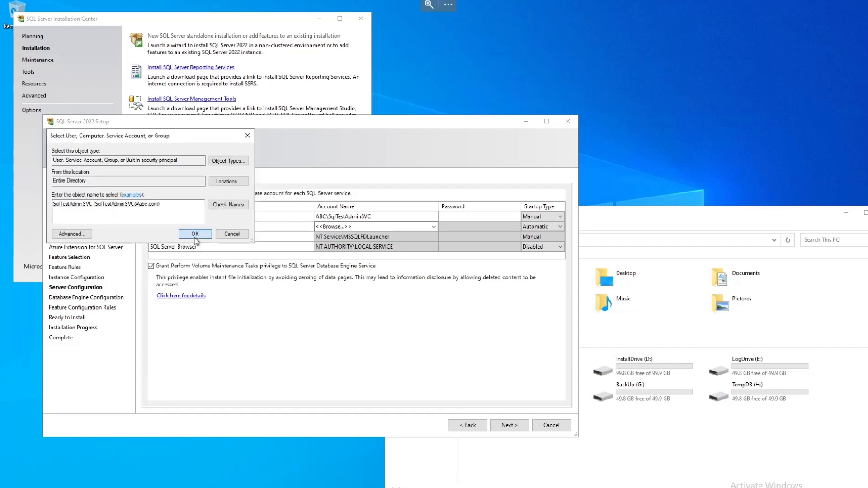
Enter the account passwords for the SQL Server Agent and Database Engine services, and set the Agent startup type to Automatic
click(472, 217)
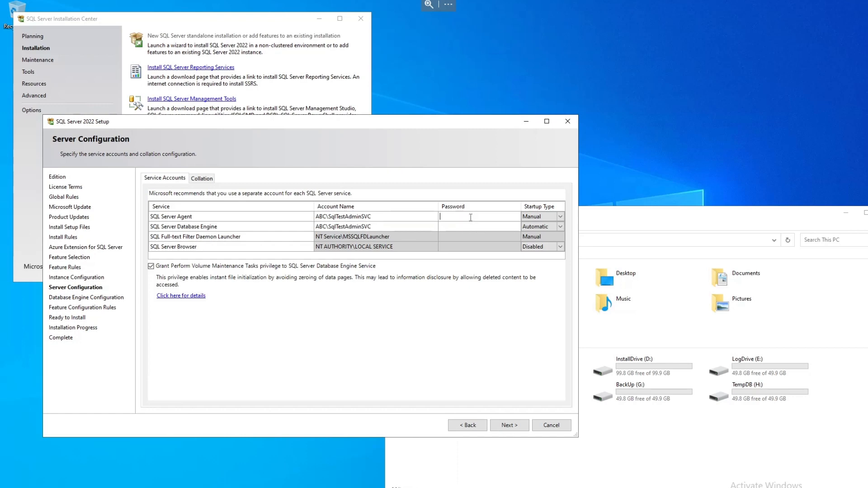
text(••••••••••••••)
click(559, 217)
click(545, 226)
click(530, 226)
click(466, 228)
text(••••••••••••••)
Review the collation, keep SQL_Latin1_General_CP1_CI_AS, and proceed to the database engine configuration
click(392, 218)
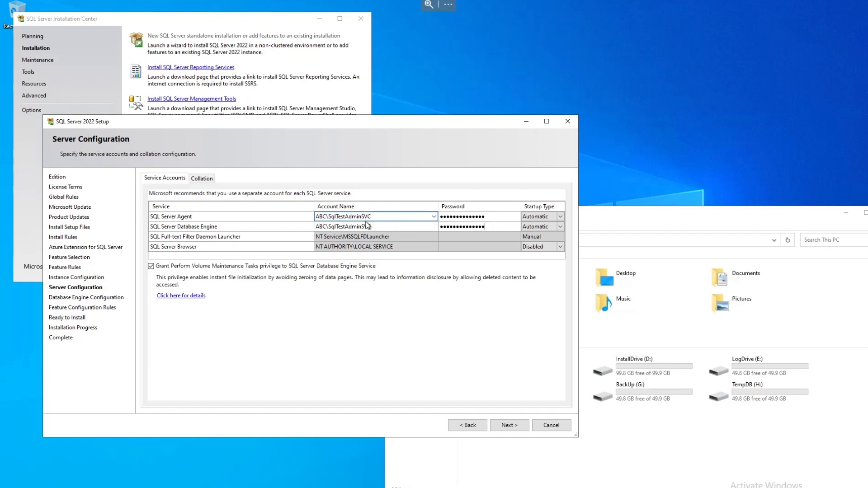
click(201, 179)
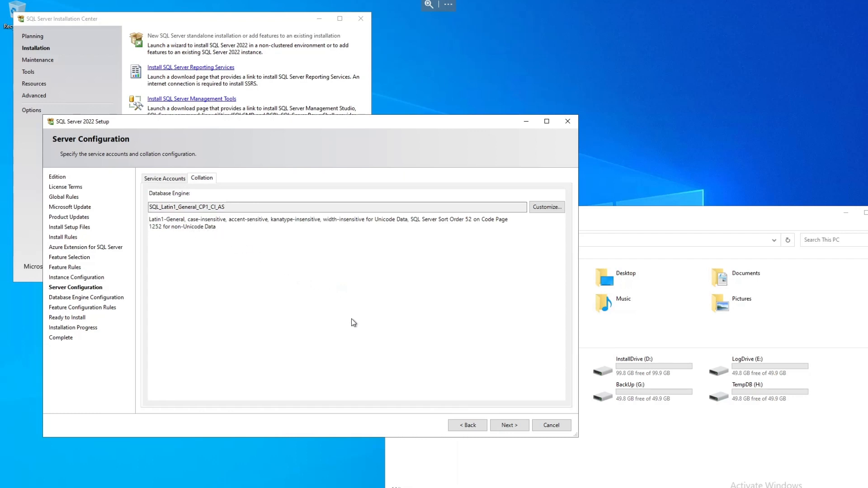
click(508, 425)
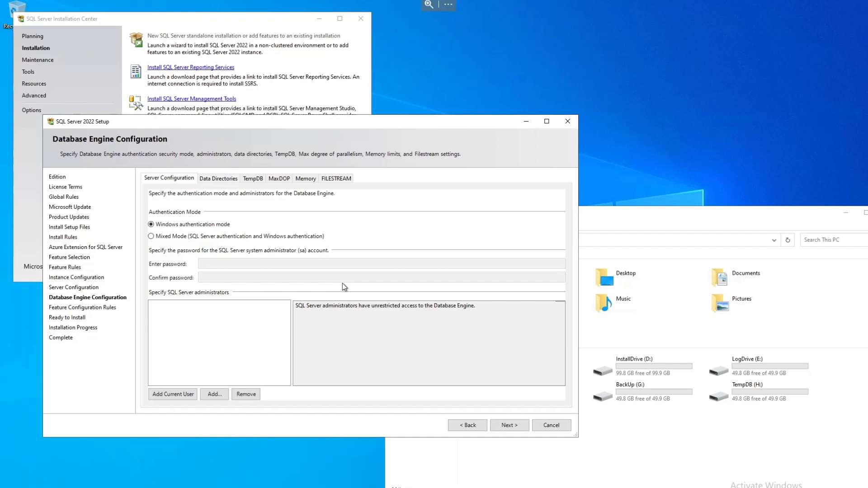
Choose Mixed Mode authentication, enter and confirm the sa account password, and add the current user as a SQL Server administrator
click(151, 236)
click(199, 263)
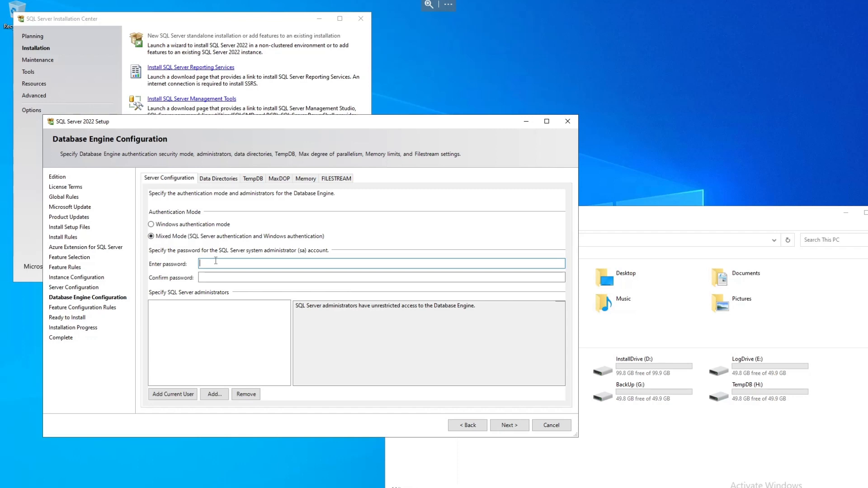
text(•)
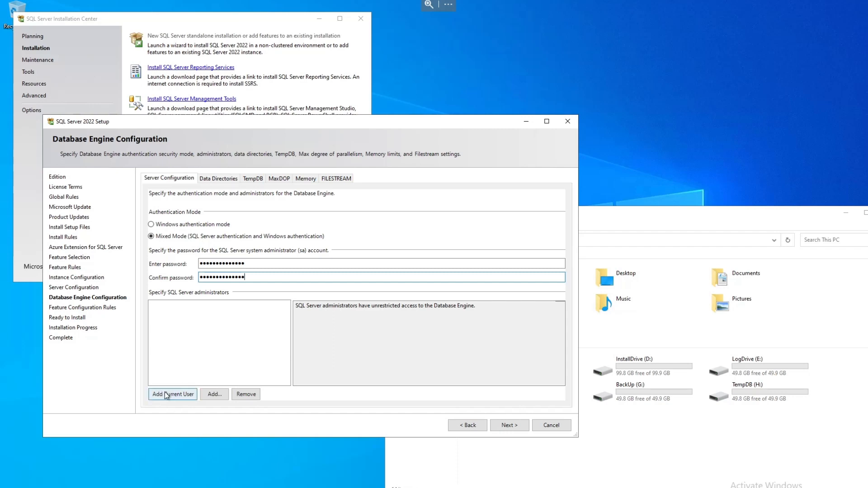
click(168, 394)
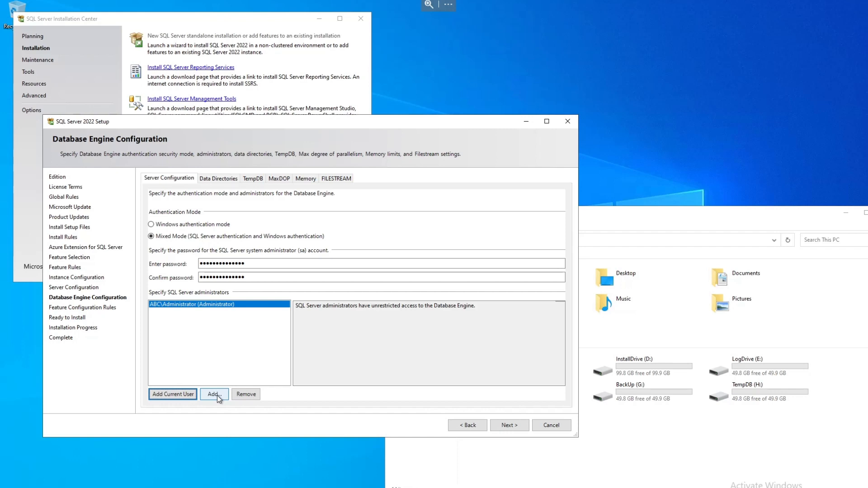
Show the data directory settings and reposition the setup wizard to check the drives listed in This PC
click(216, 181)
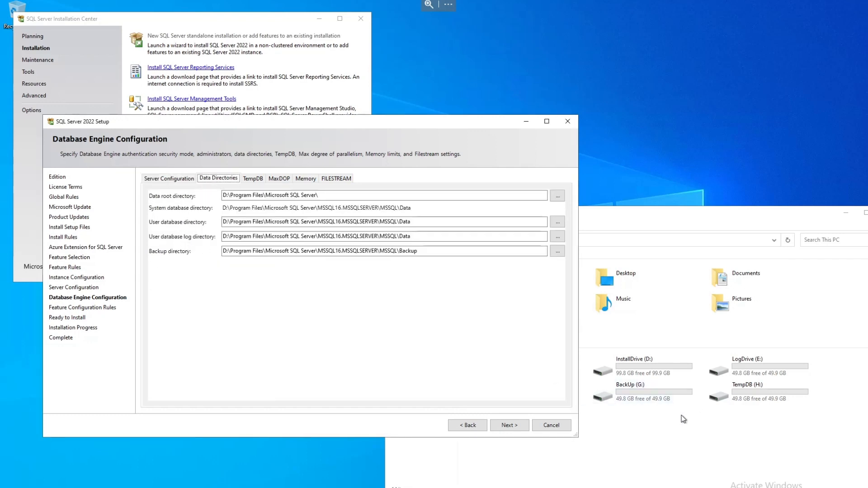
drag(308, 122, 274, 102)
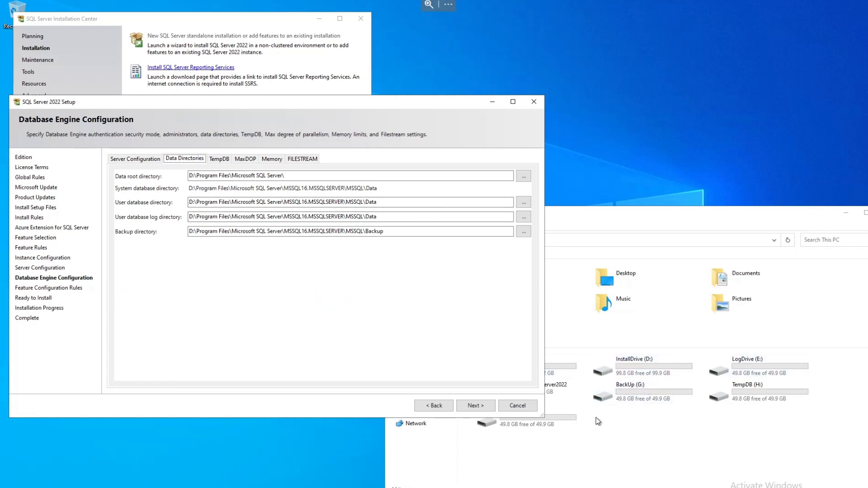
click(667, 438)
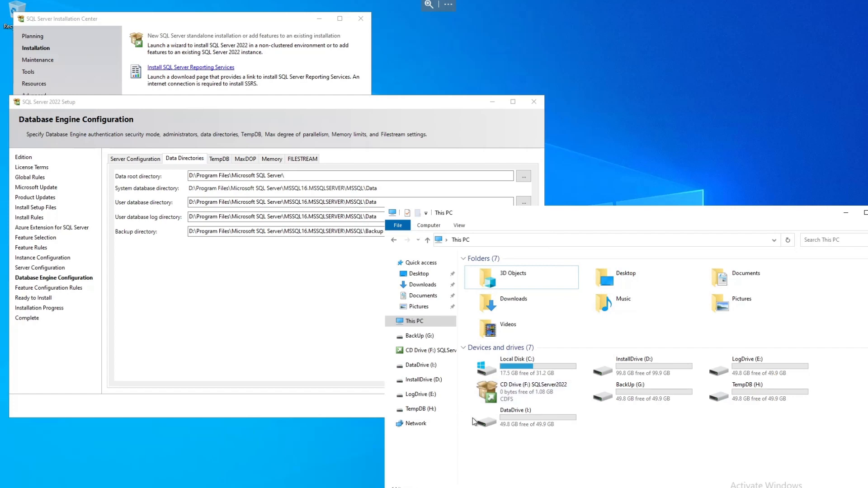
click(342, 311)
Set the user database directory to a new folder named SQLTest01_Data on DataDrive (I:), copying the folder name for reuse
click(523, 202)
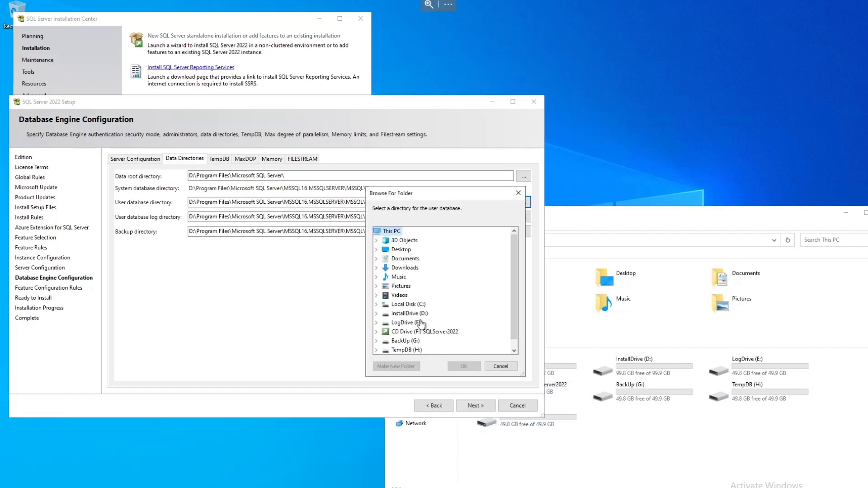
scroll(479, 323, down, 1)
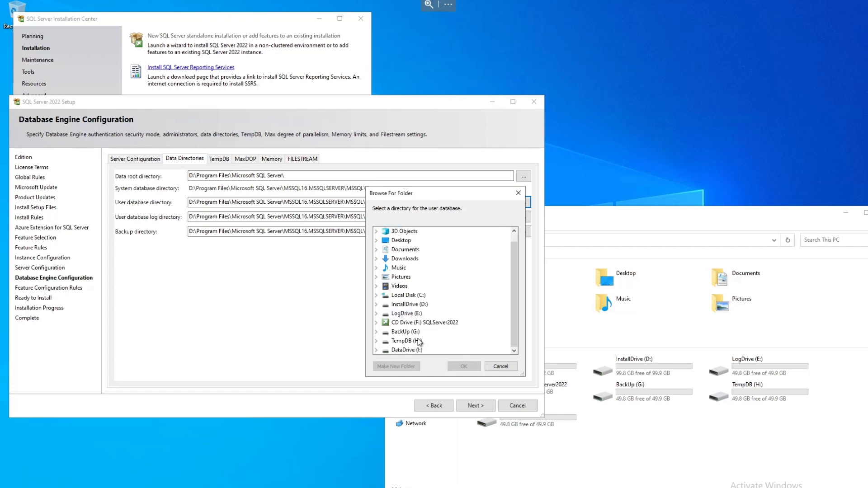
click(395, 351)
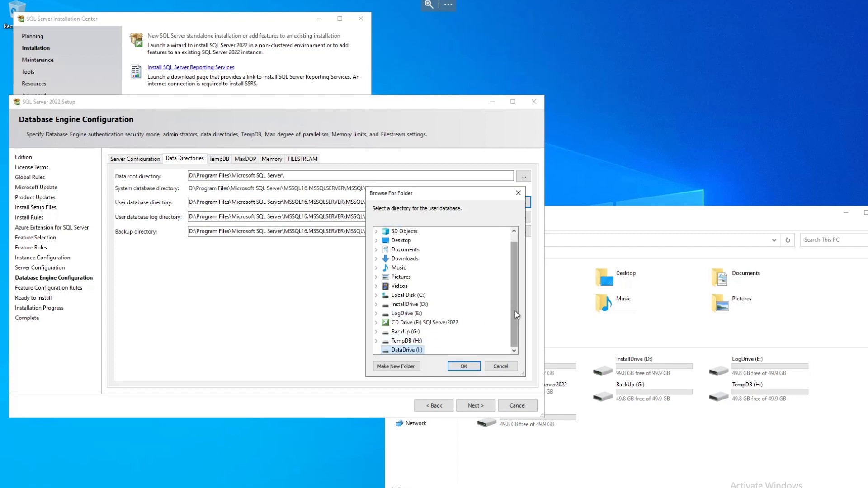
click(392, 368)
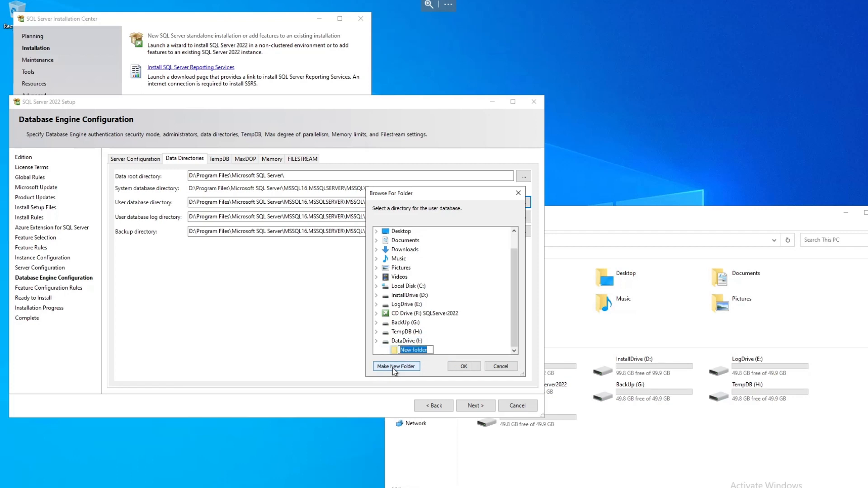
text(SQLTest01_Data)
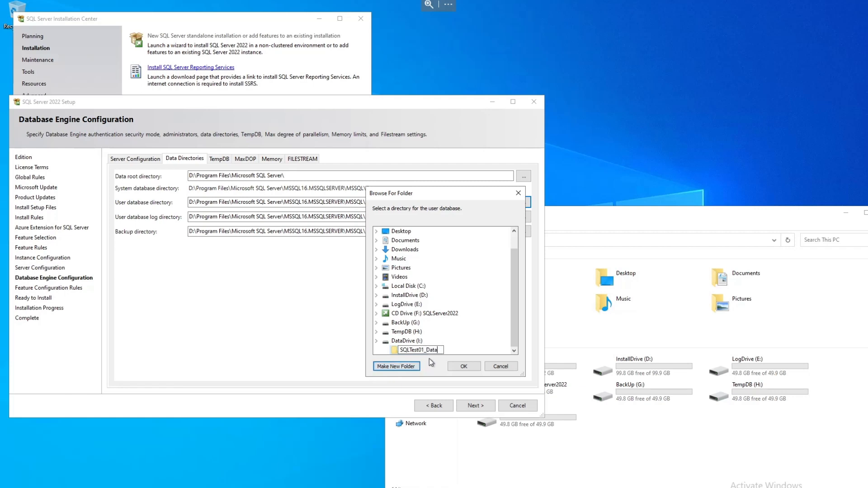
drag(440, 350, 398, 351)
key(ctrl+c)
click(453, 367)
click(455, 367)
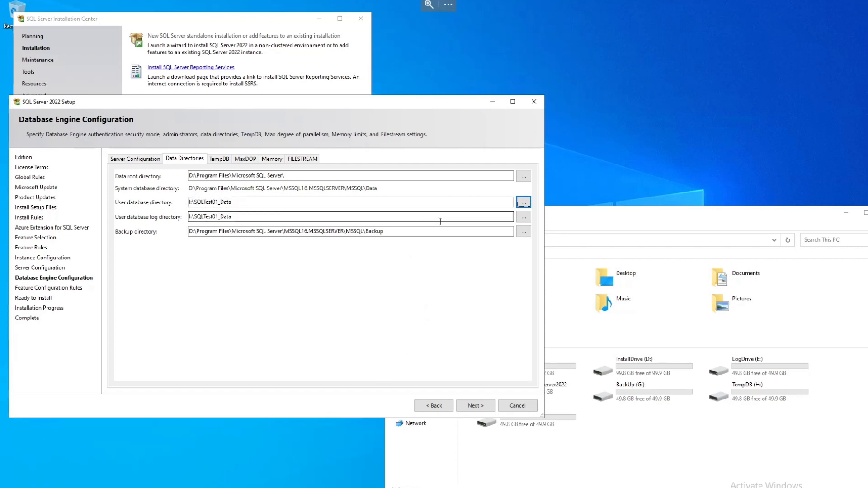
Set the user database log directory to a new folder named SQLTest01_Log on LogDrive (E:)
click(523, 217)
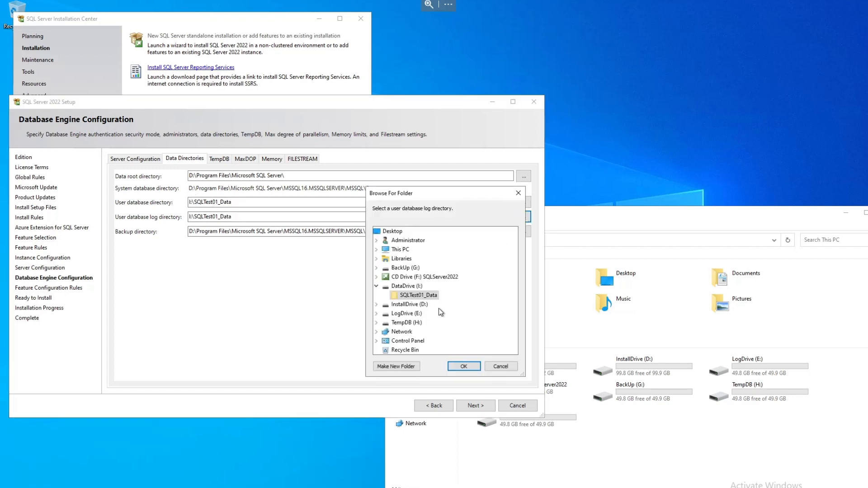
click(397, 313)
click(386, 367)
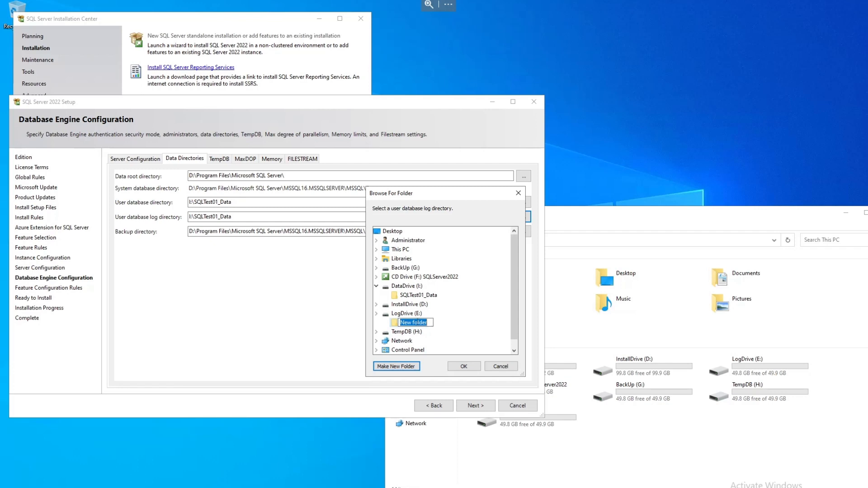
key(ctrl+v)
key(BackSpace)
key(BackSpace)
key(BackSpace)
key(BackSpace)
text(Log)
click(464, 366)
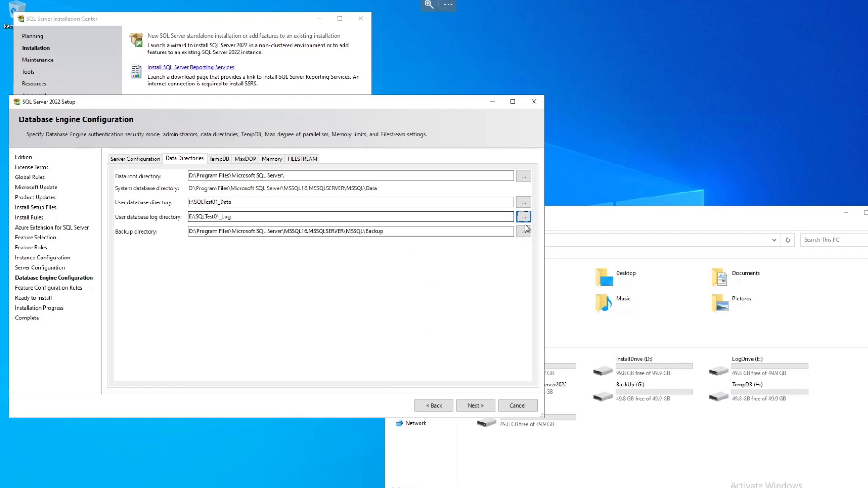
Set the backup directory to a new folder named SQLTest01_BackUp on the BackUp (G:) drive
click(524, 231)
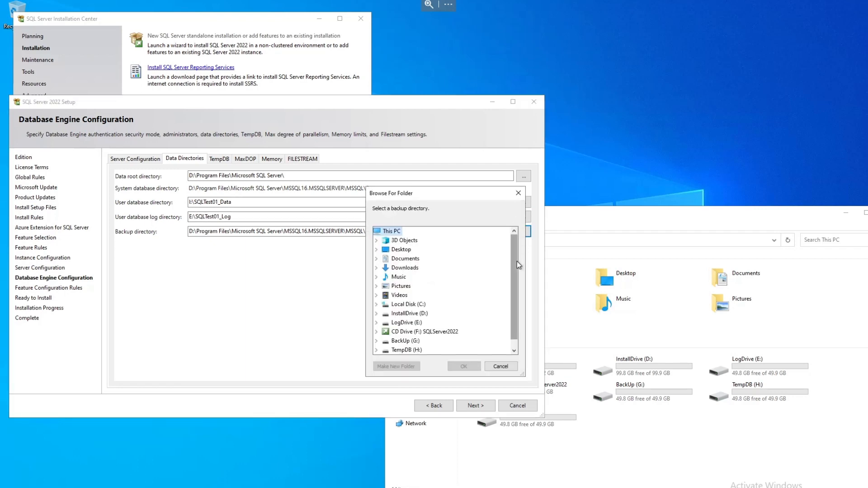
scroll(515, 264, down, 1)
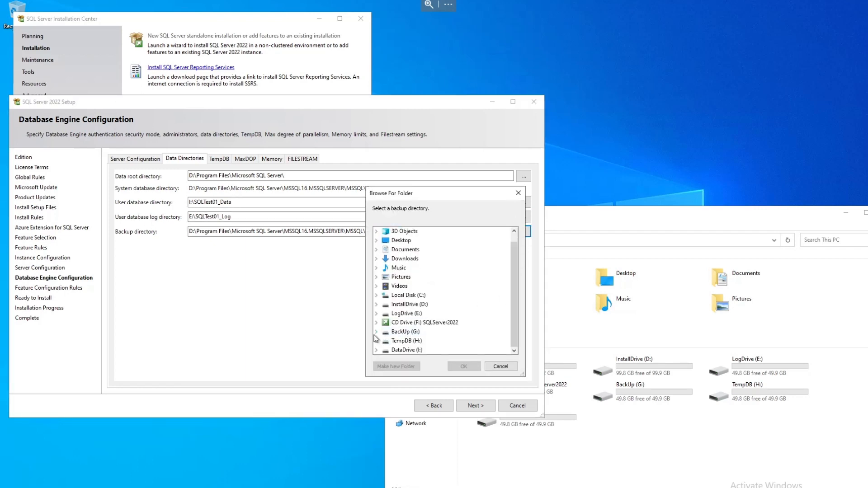
click(390, 333)
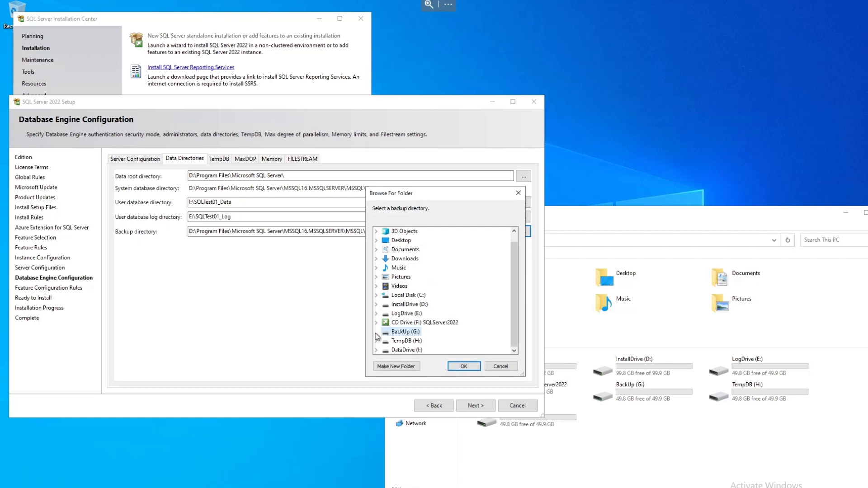
click(388, 366)
key(ctrl+v)
key(BackSpace)
key(BackSpace)
key(BackSpace)
key(BackSpace)
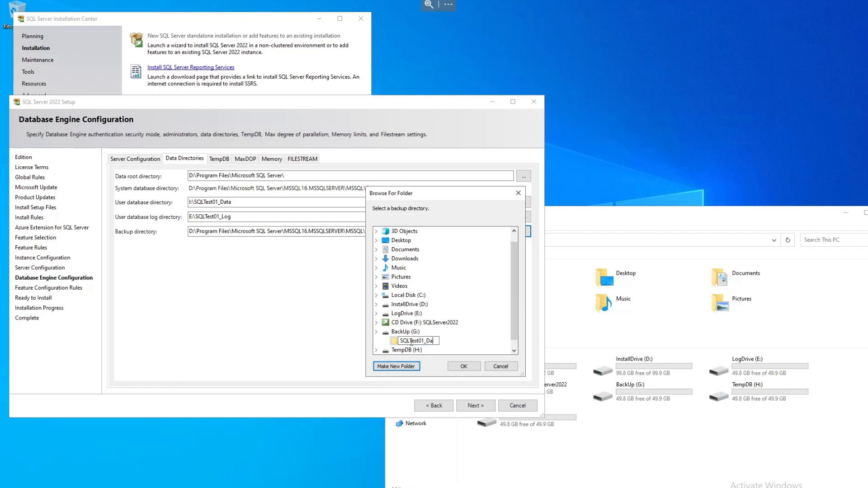
text(BackUp)
key(Return)
key(Return)
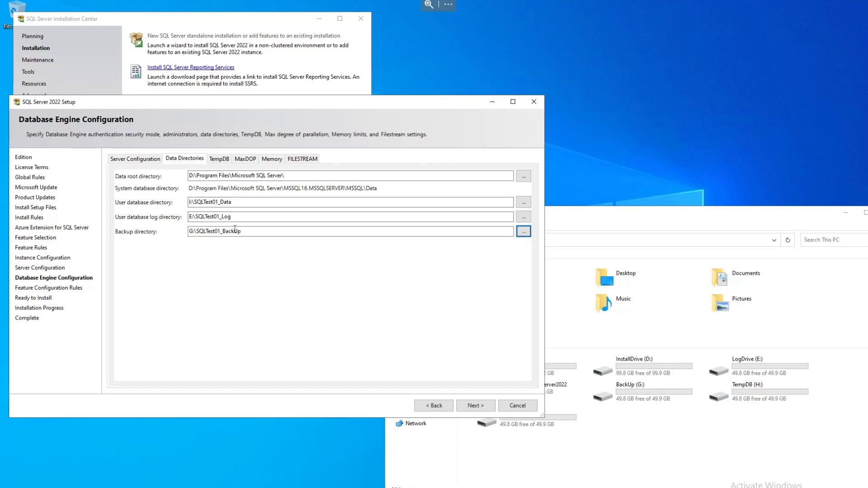
Replace the default TempDB data directory with a new folder named SQLTest01_TempDB on the TempDB (H:) drive
click(216, 159)
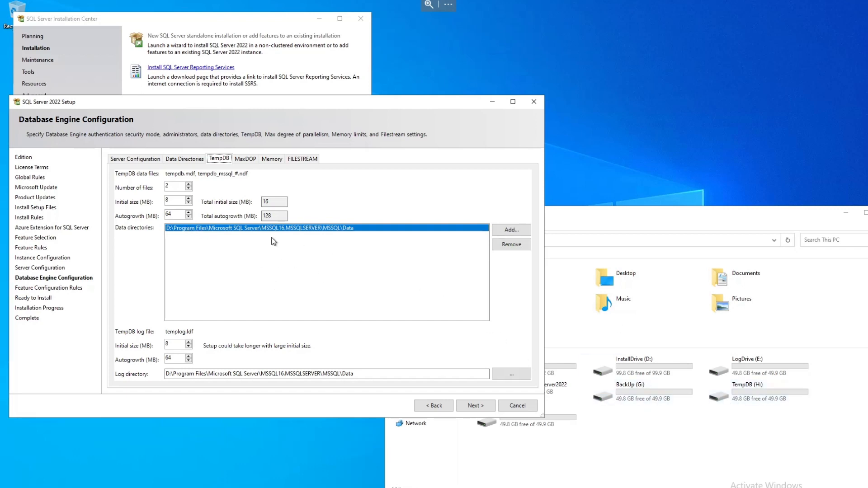
click(505, 244)
click(505, 230)
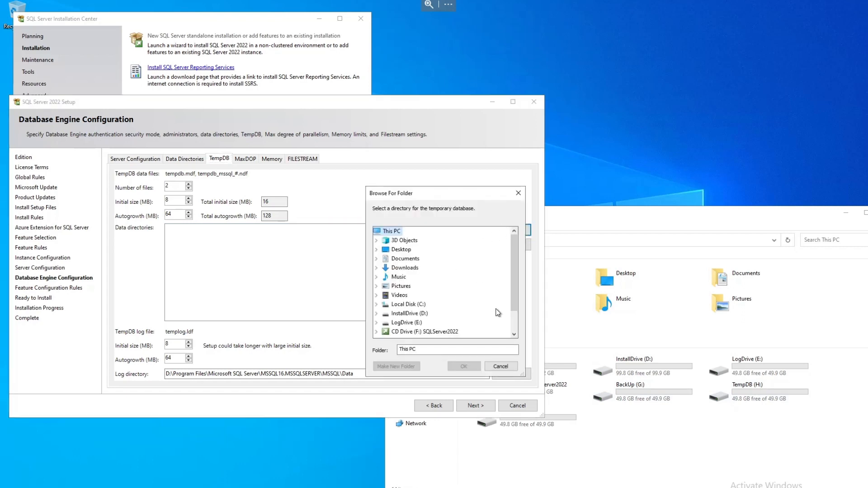
drag(514, 292, 482, 335)
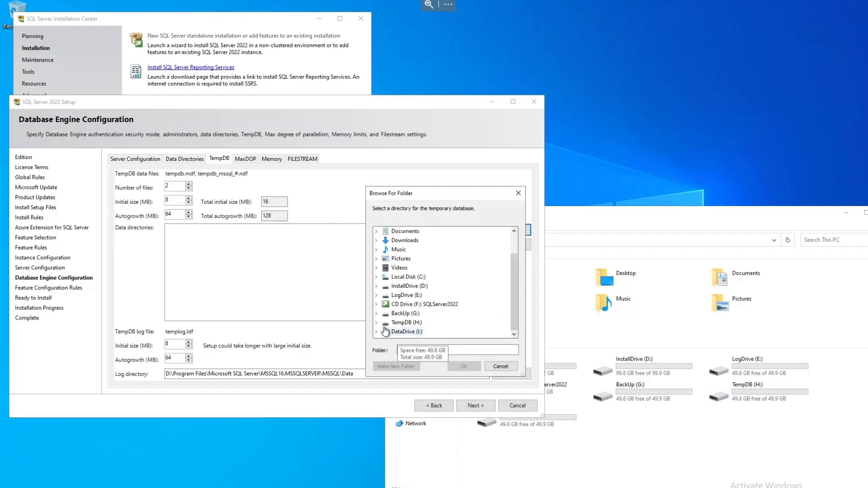
click(406, 322)
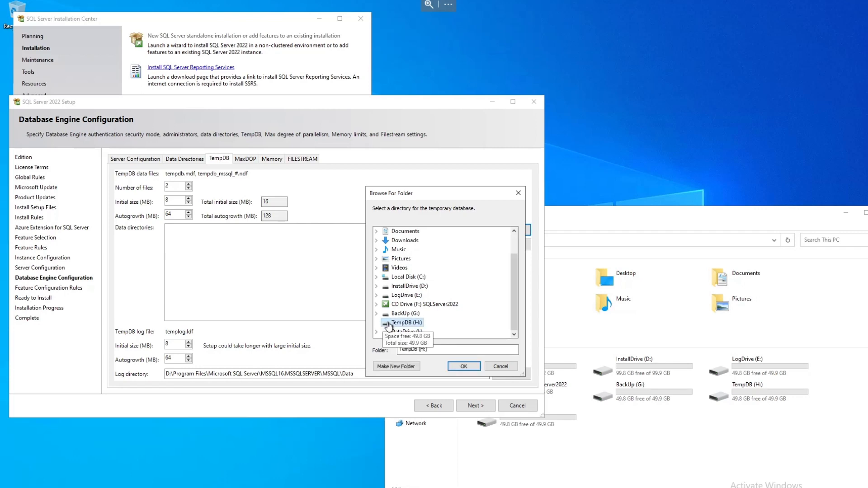
click(387, 366)
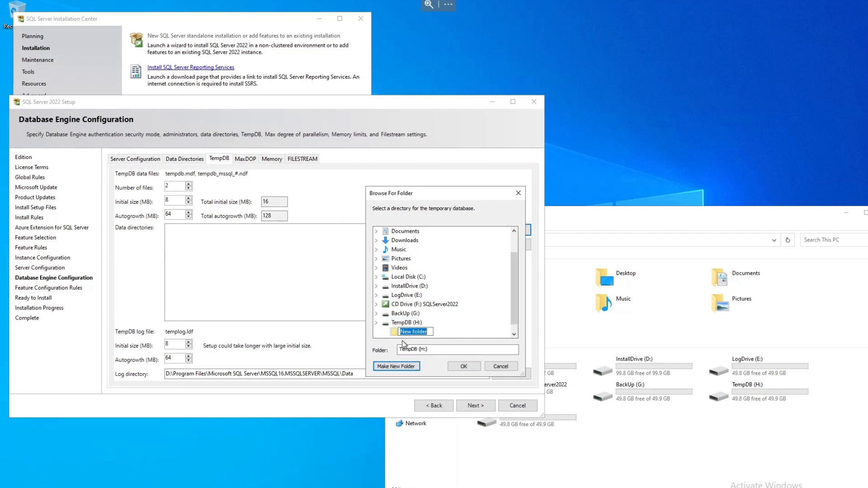
text(SQLTest01_Data)
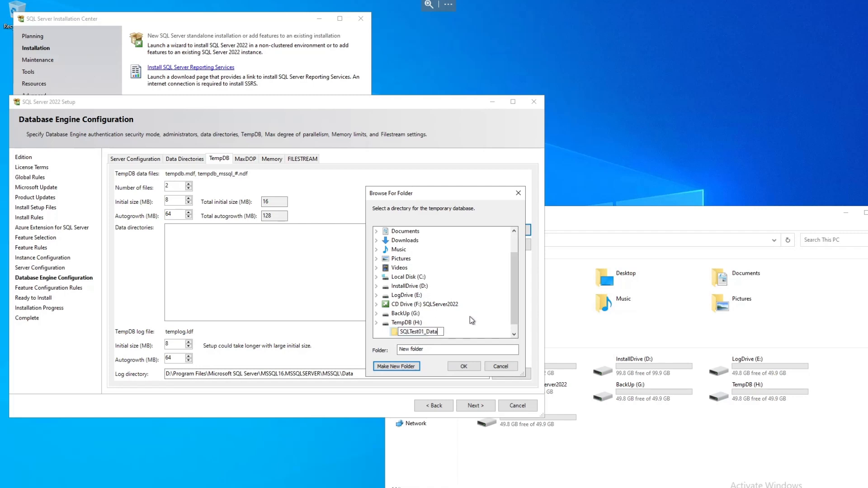
key(BackSpace)
key(BackSpace)
key(BackSpace)
key(BackSpace)
text(TempDB)
click(458, 367)
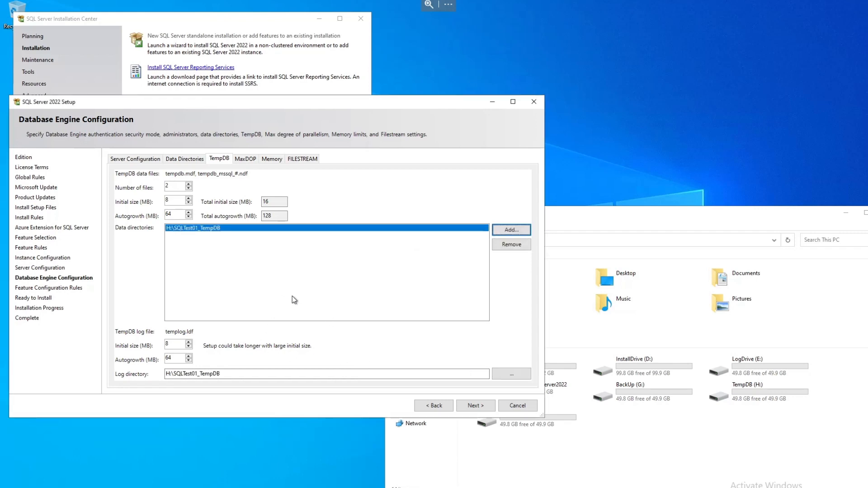
Check the MaxDOP setting, accept the recommended memory configuration, check the FILESTREAM settings, and proceed to the Ready to Install summary
click(248, 161)
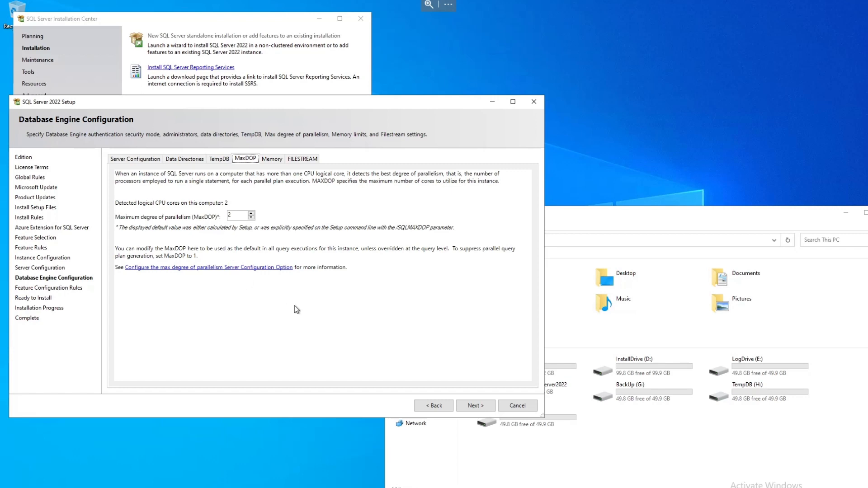
click(276, 160)
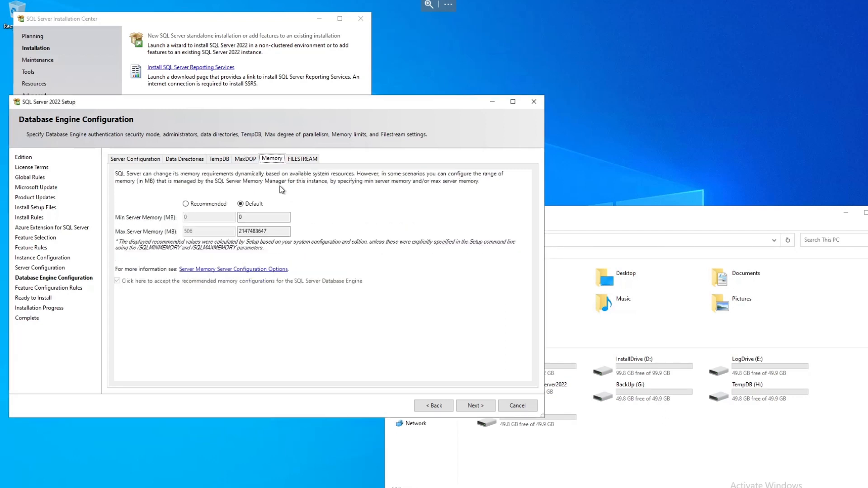
click(185, 204)
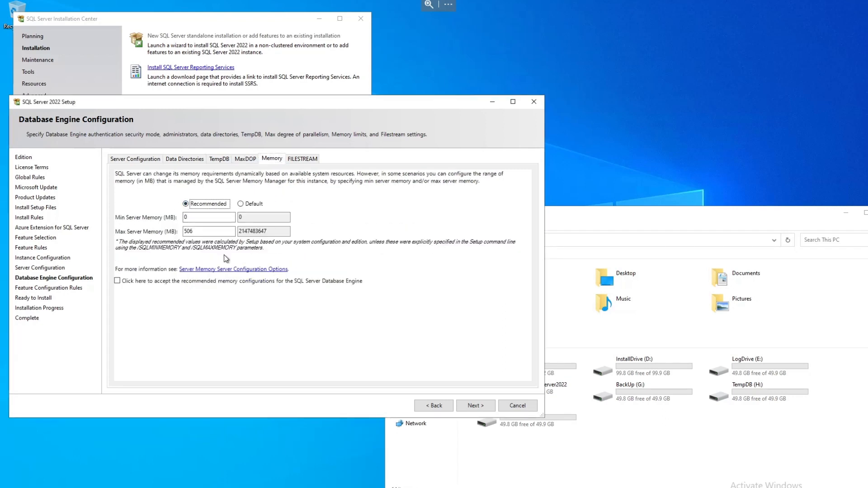
double_click(194, 231)
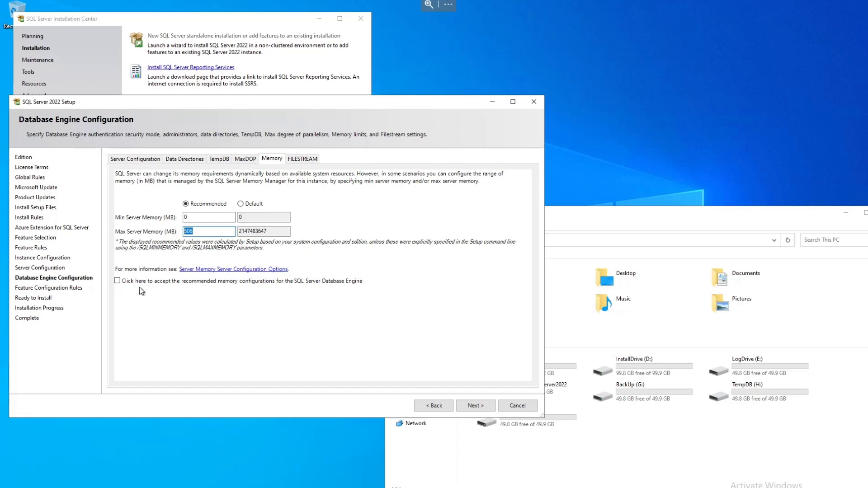
click(117, 281)
click(304, 161)
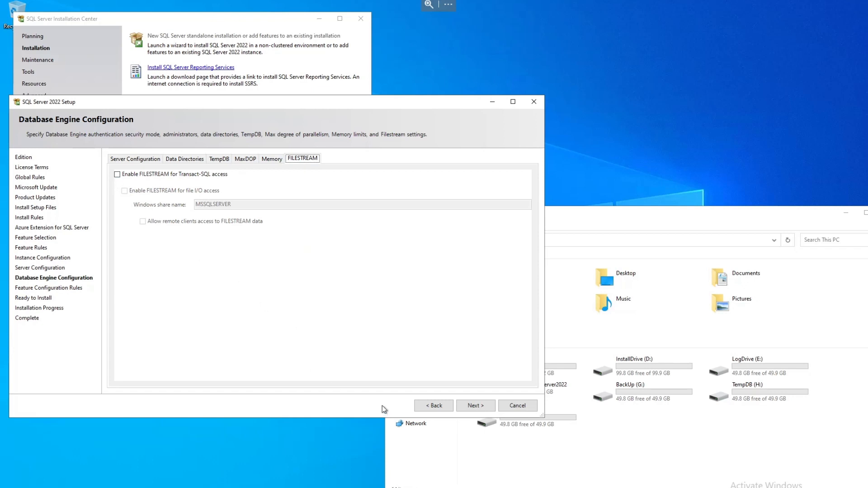
click(475, 405)
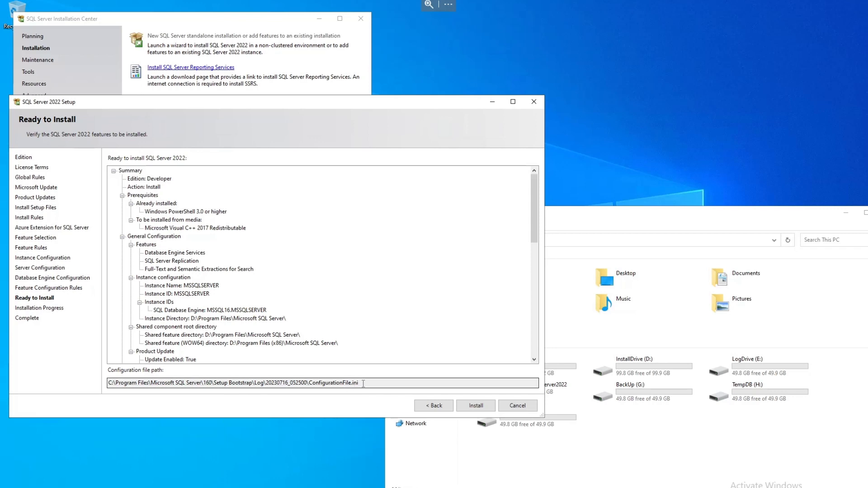
Open the generated ConfigurationFile.ini using its path copied from the summary page, review the recorded setup settings, and close it
drag(360, 383, 94, 400)
key(ctrl+c)
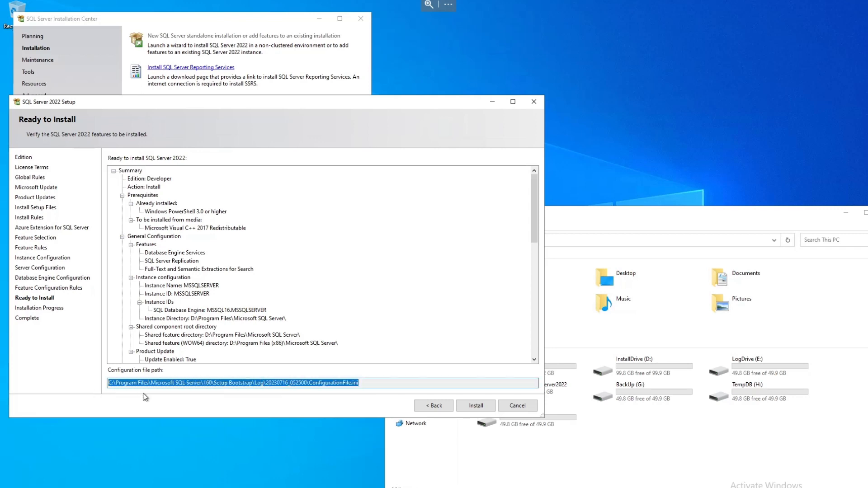
click(583, 245)
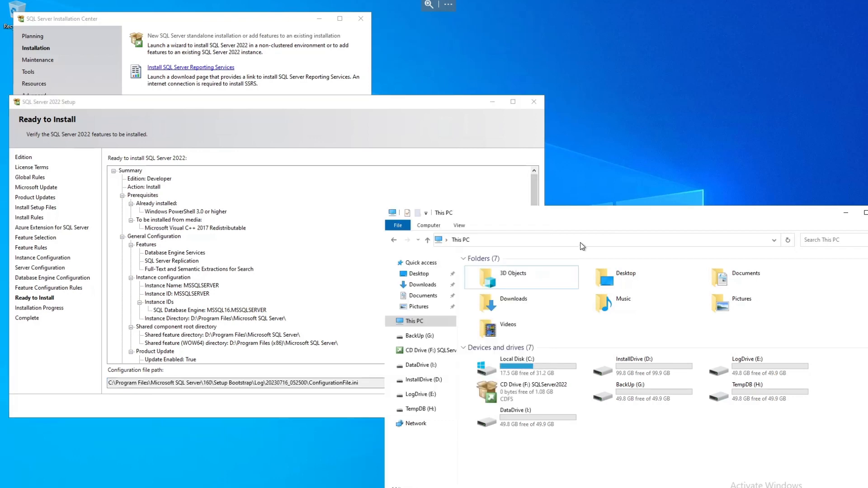
key(ctrl+v)
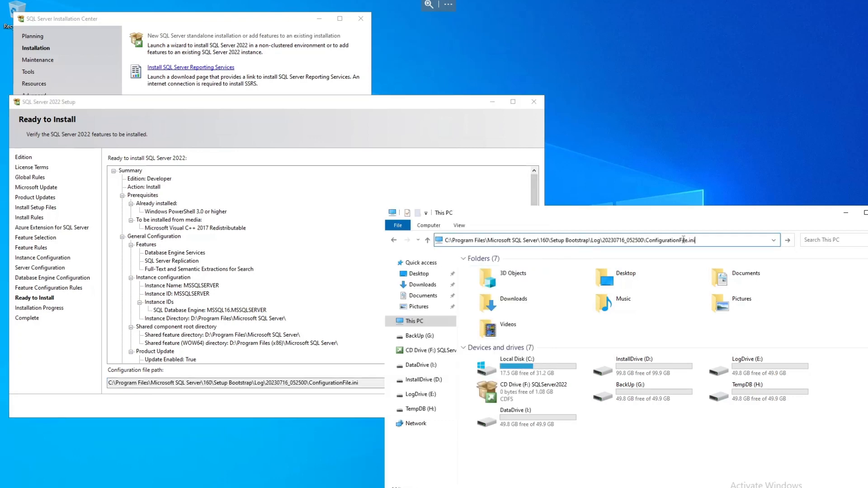
key(ctrl+a)
key(Return)
drag(269, 24, 440, 106)
scroll(486, 234, down, 20)
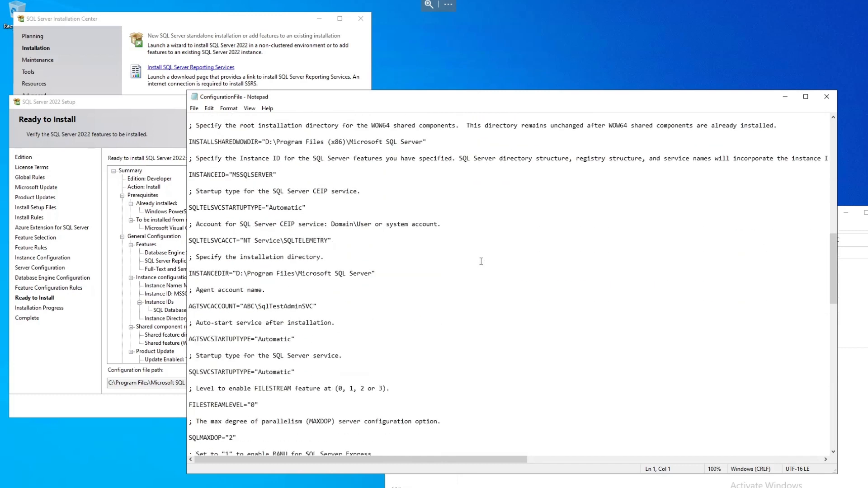
scroll(479, 270, down, 1)
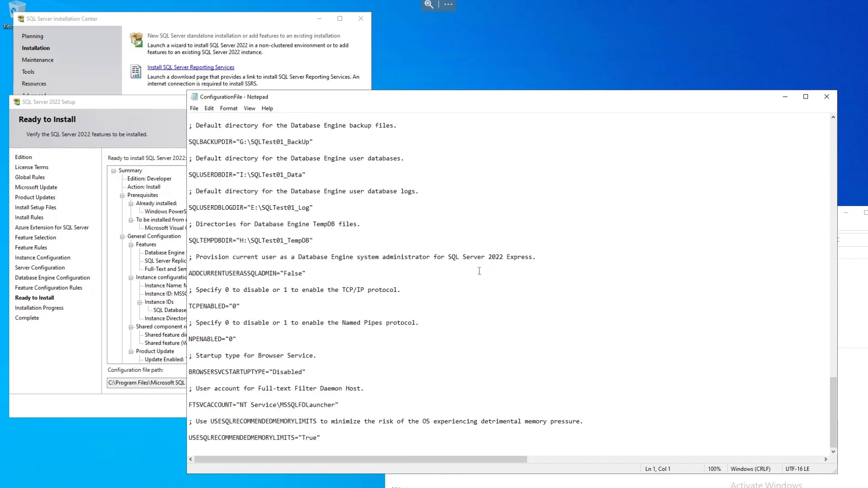
scroll(479, 271, up, 13)
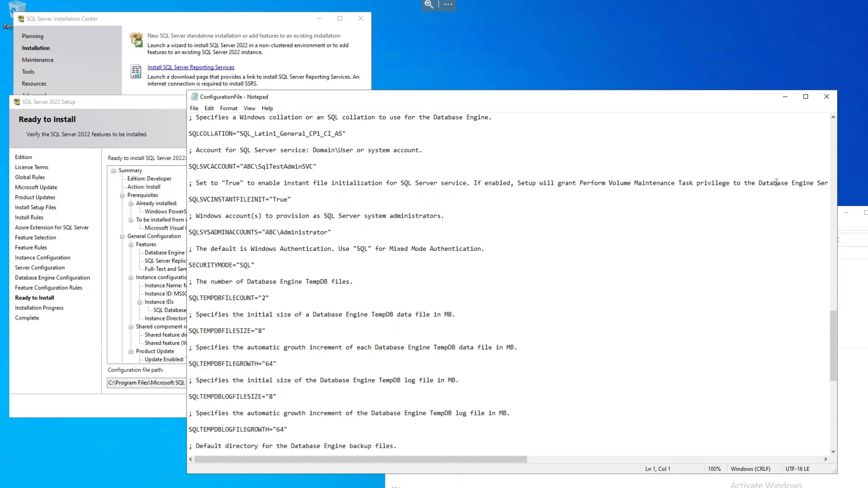
click(826, 98)
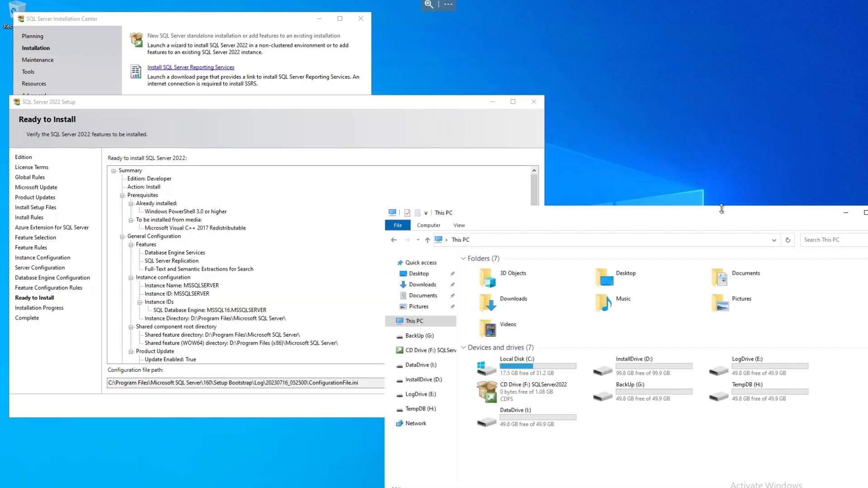
Look up the option to install based on a configuration file in SQL Server Installation Center, and return to the setup wizard
drag(650, 214, 655, 195)
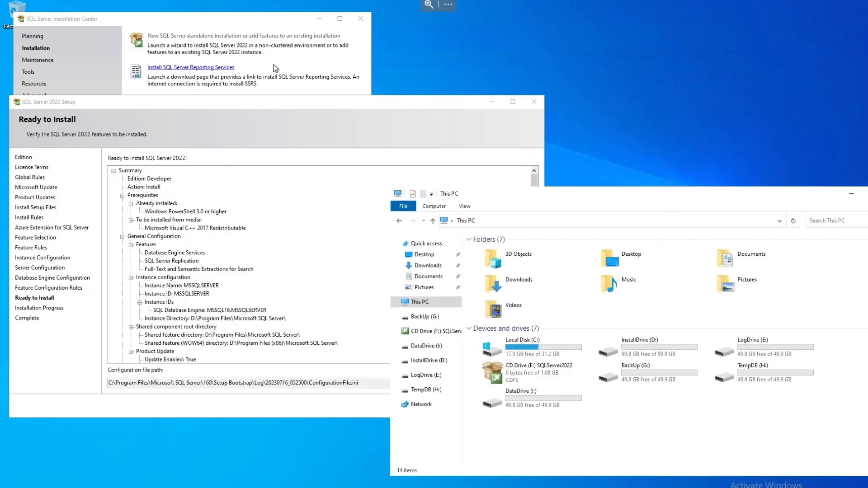
click(215, 26)
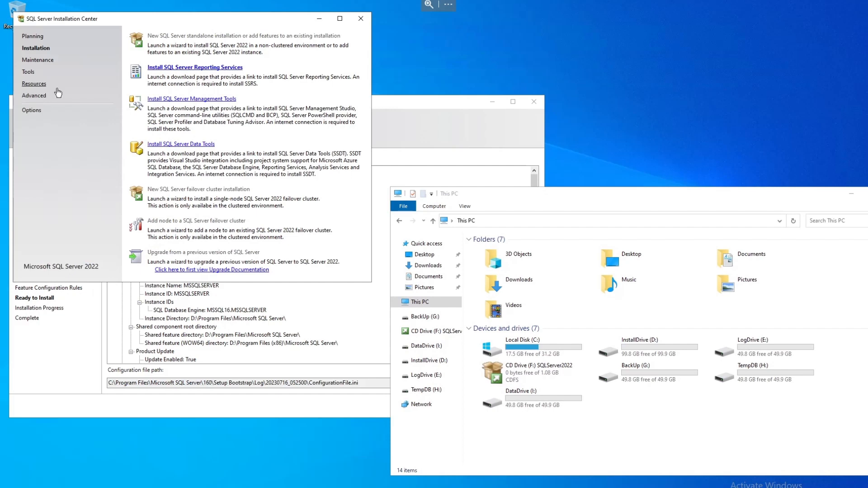
click(36, 96)
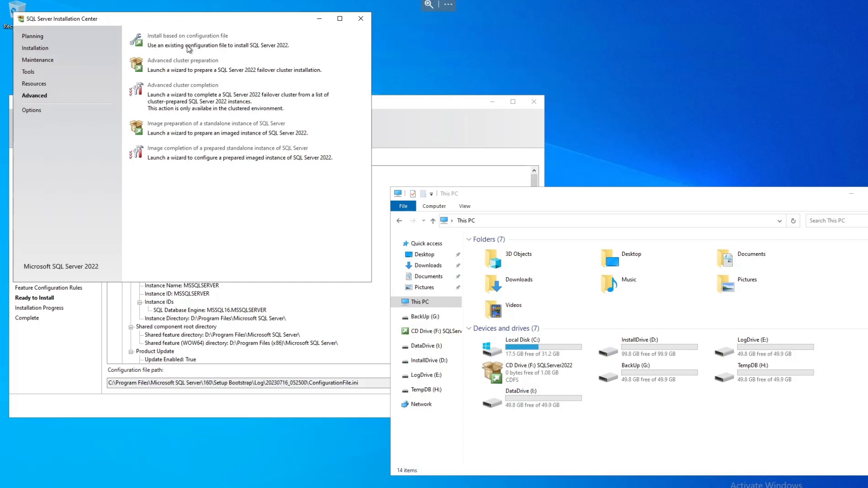
click(184, 412)
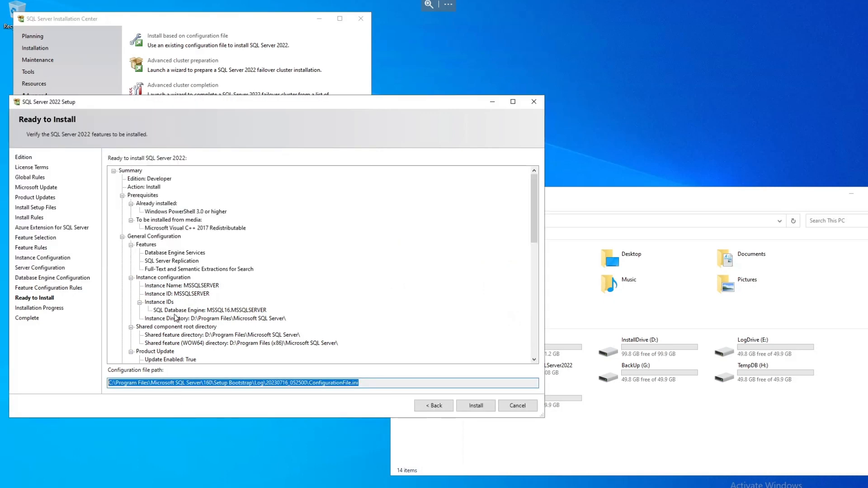
Run the SQL Server 2022 installation, check the feature results, and close the setup wizard
click(471, 406)
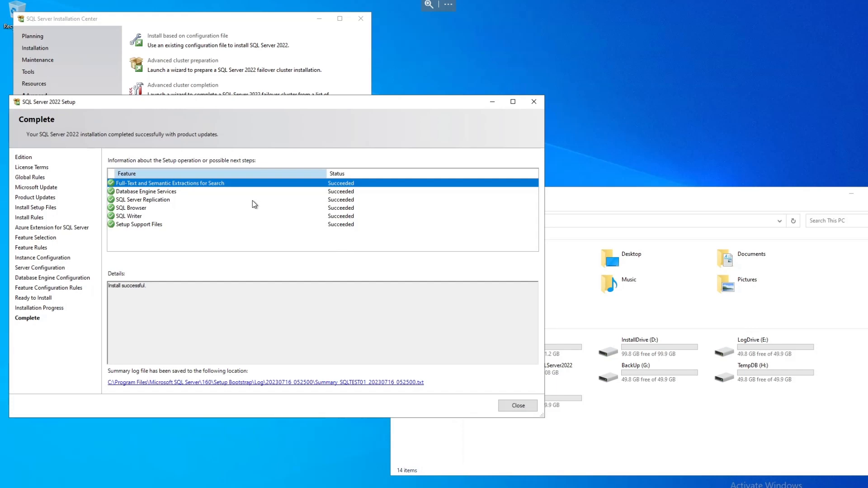
drag(193, 105, 239, 98)
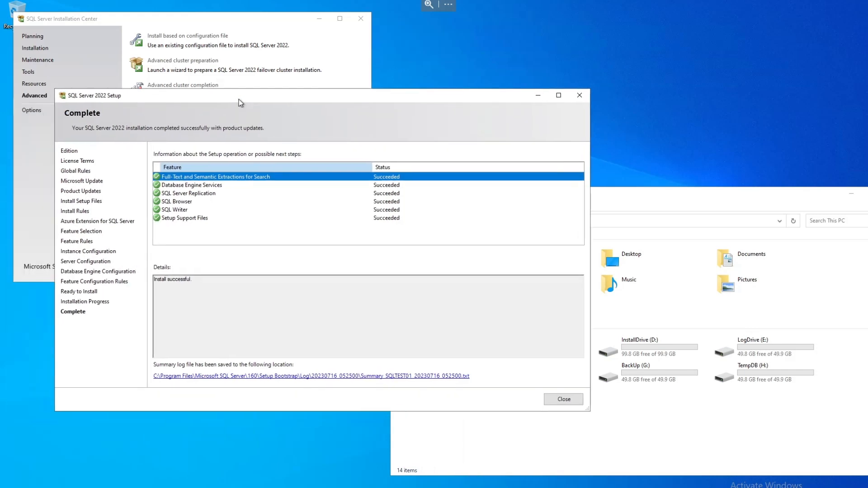
click(563, 399)
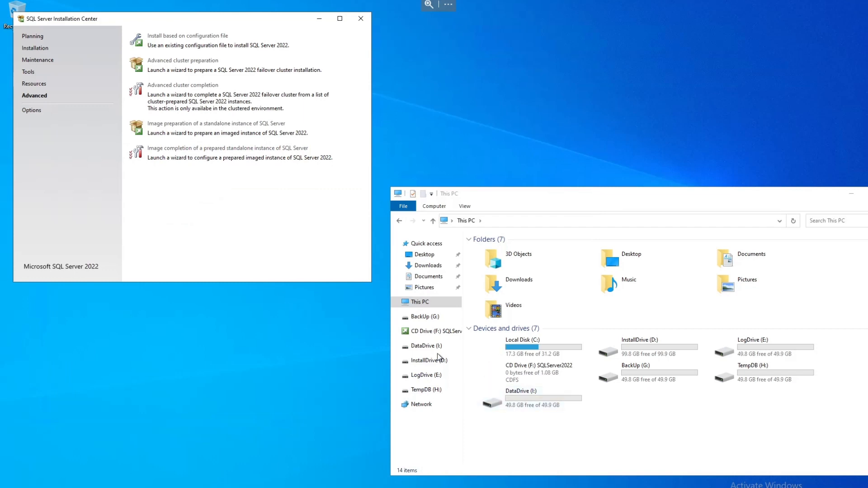
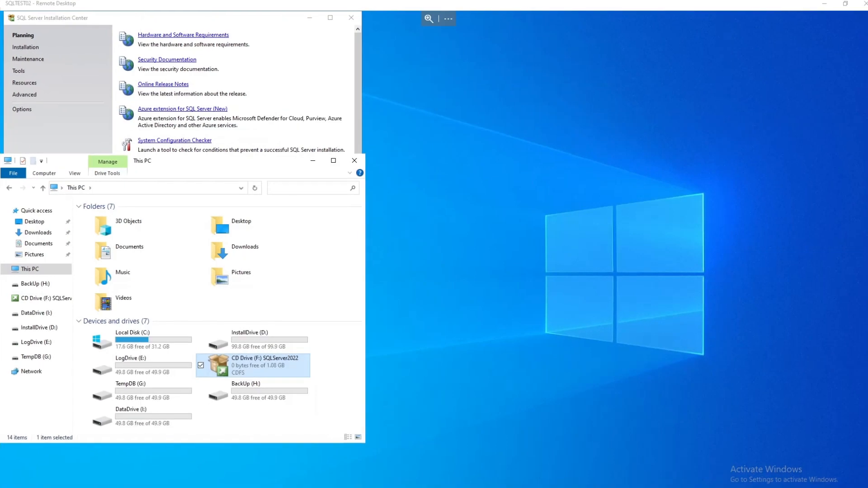
On the SQLTEST02 remote desktop, switch the session to full screen and move the This PC window clear of SQL Server Installation Center
drag(190, 171, 650, 161)
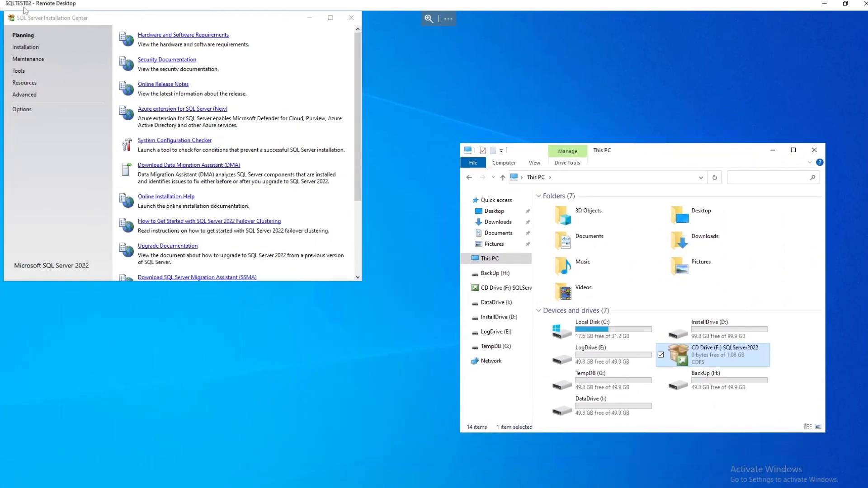
click(448, 19)
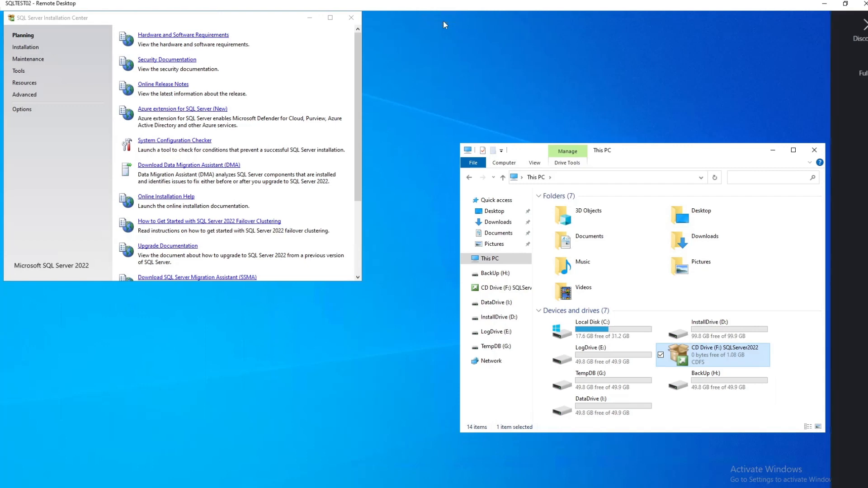
click(849, 57)
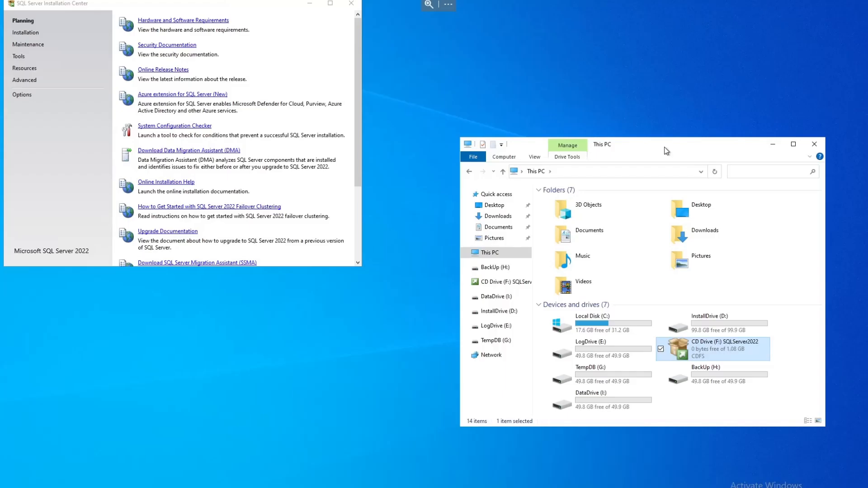
drag(664, 147, 633, 123)
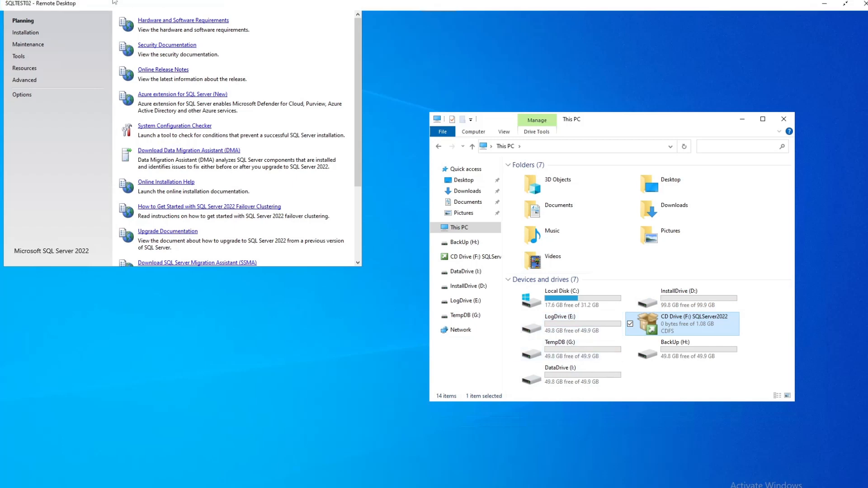
Start a new standalone SQL Server 2022 installation on SQLTEST02 and continue with the free Developer edition
click(14, 36)
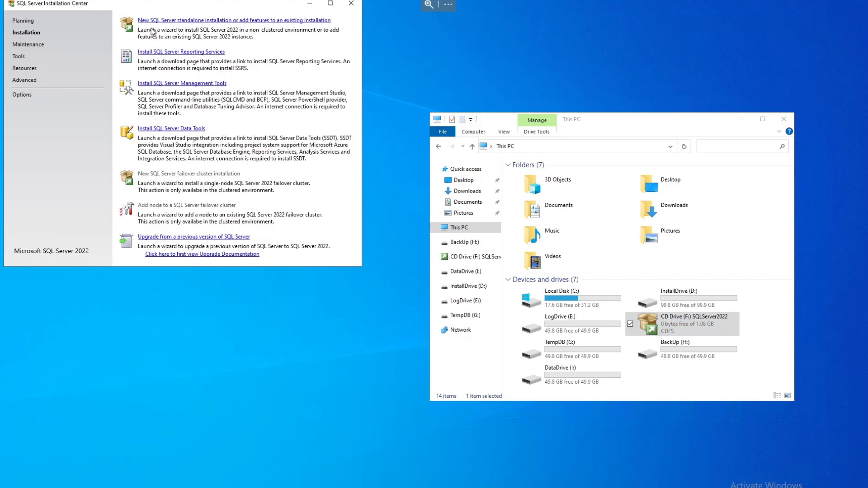
click(186, 21)
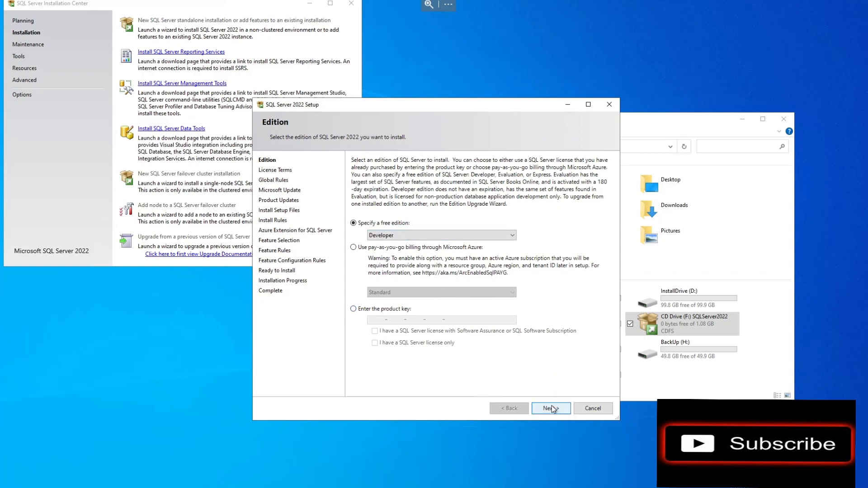
click(550, 408)
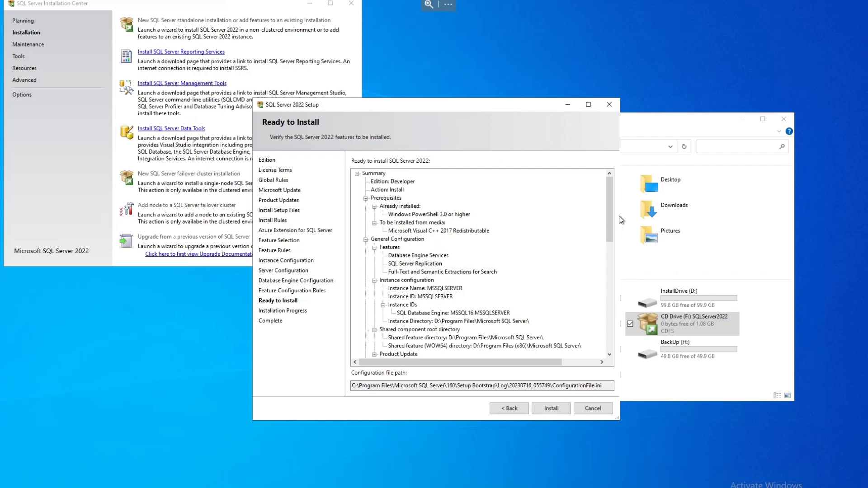
Review the database, log, backup and TempDB directories in the SQLTEST02 setup summary, and start the SQL Server 2022 installation
drag(609, 215, 540, 300)
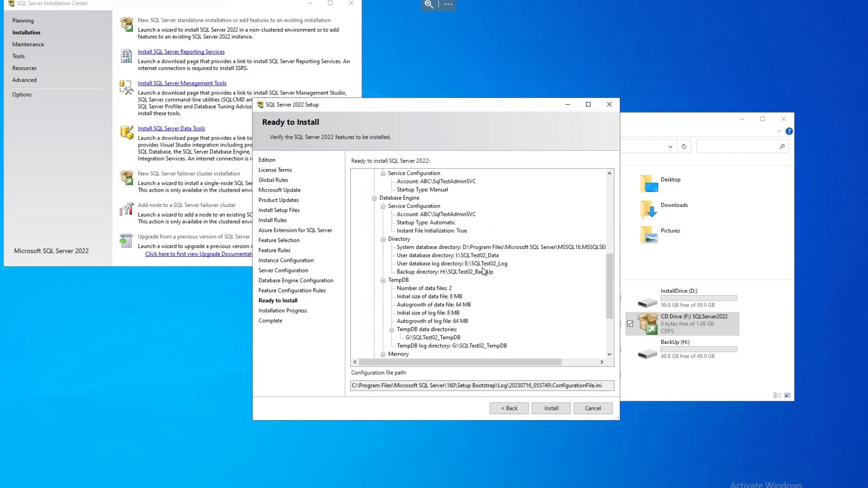
drag(608, 300, 613, 355)
click(549, 410)
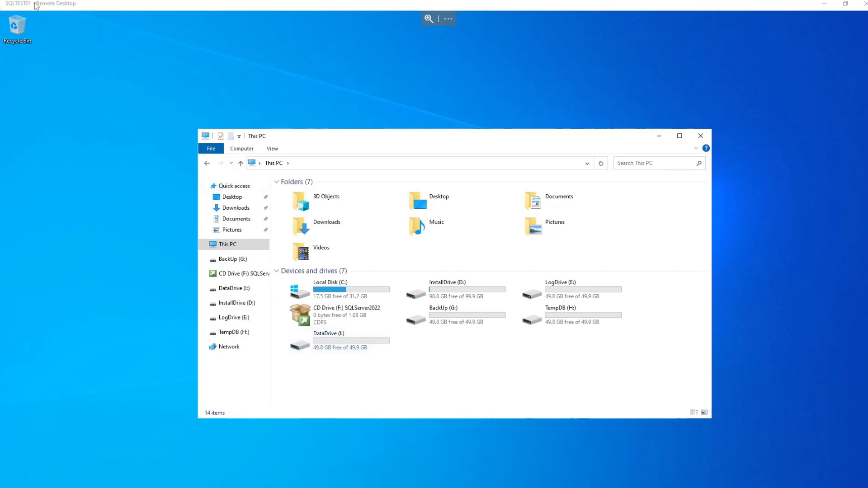
Switch to the SQLTEST01 remote desktop in full screen and check the folders on InstallDrive (D:)
click(448, 18)
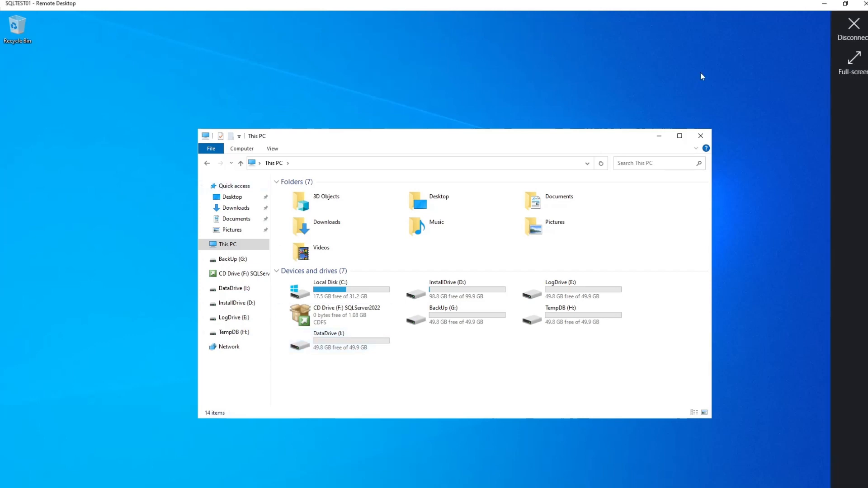
click(844, 65)
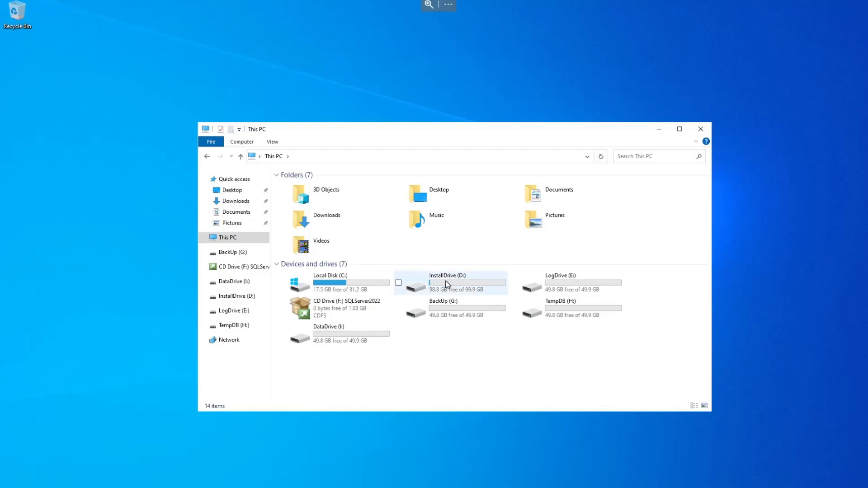
double_click(445, 281)
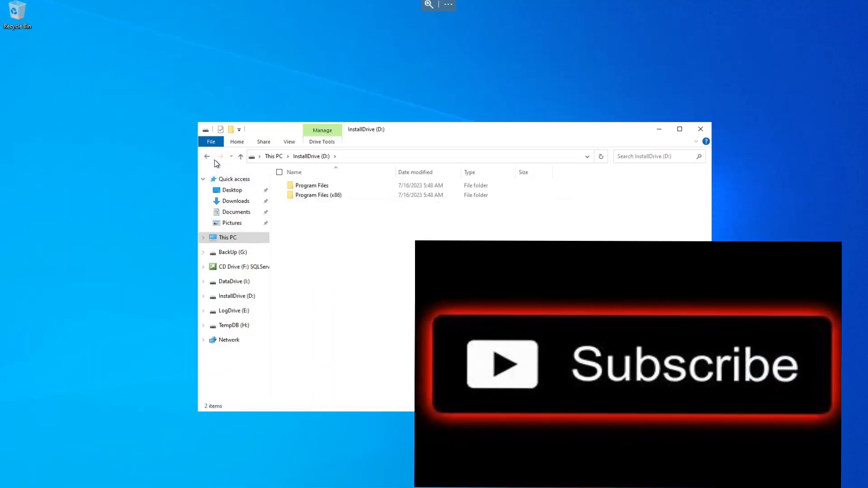
click(208, 155)
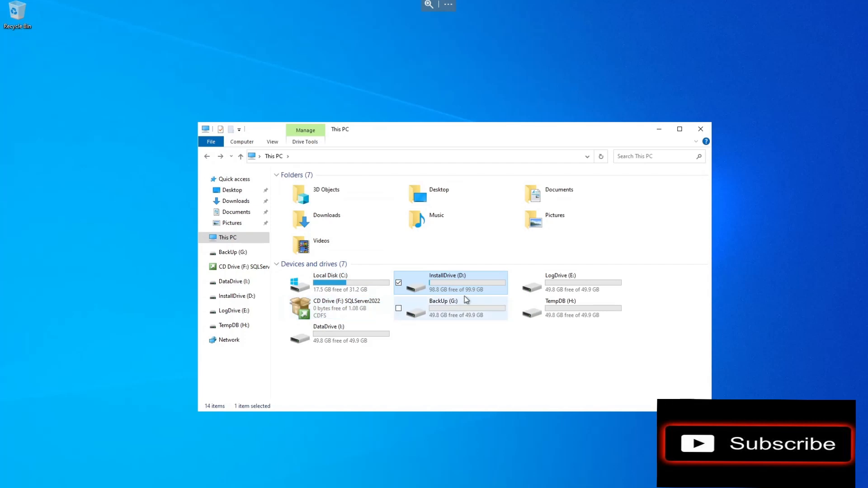
Check the files in the SQLTest01_TempDB folder on the TempDB (H:) drive, and return to This PC
double_click(569, 303)
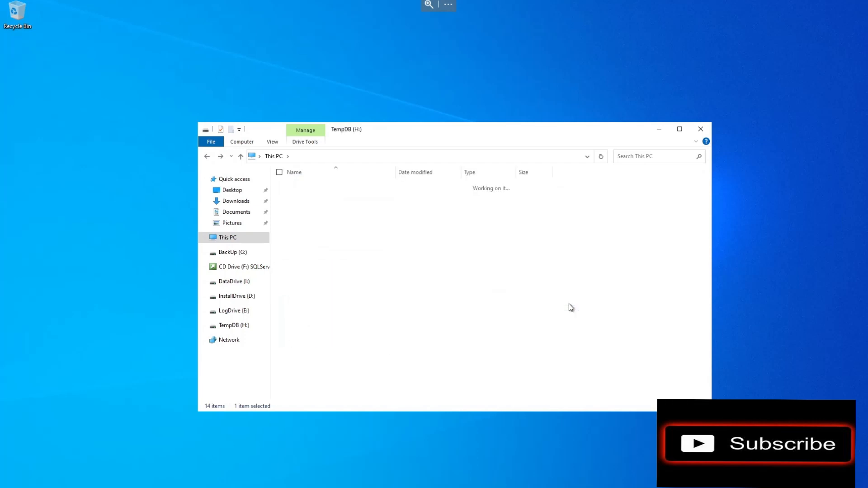
click(332, 187)
double_click(332, 186)
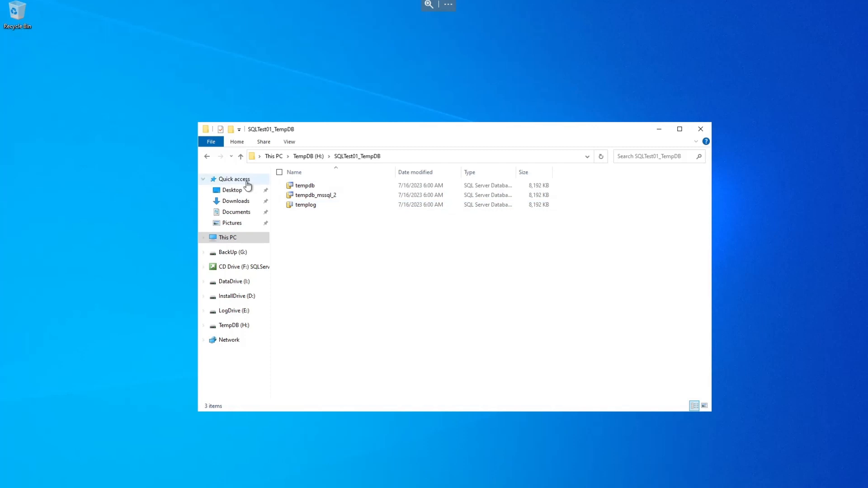
click(207, 157)
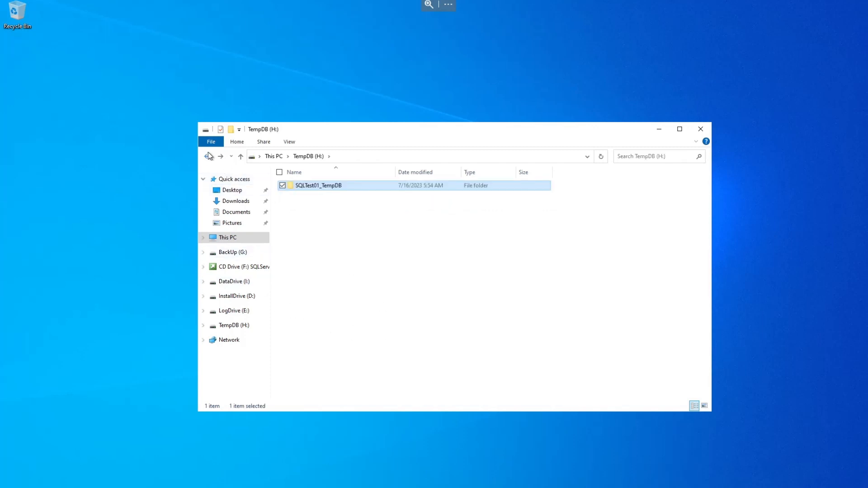
click(207, 157)
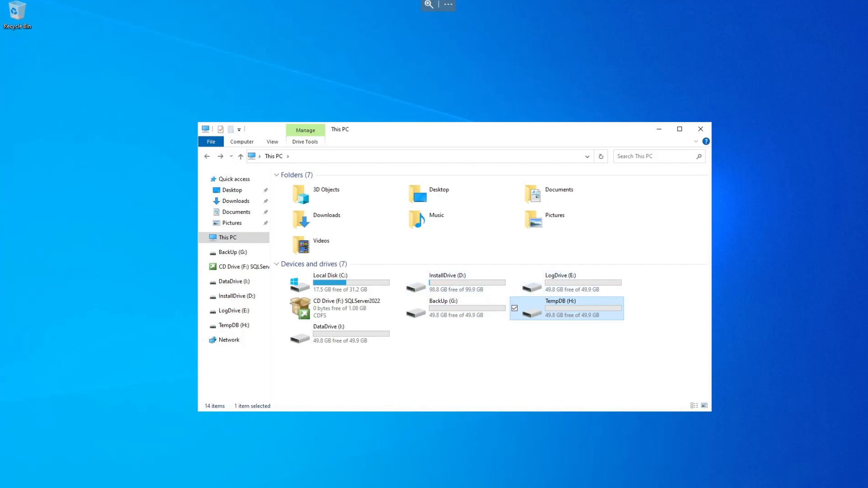
In Microsoft Edge, search the web for ssms and open the Microsoft Learn page for downloading SQL Server Management Studio
key(super)
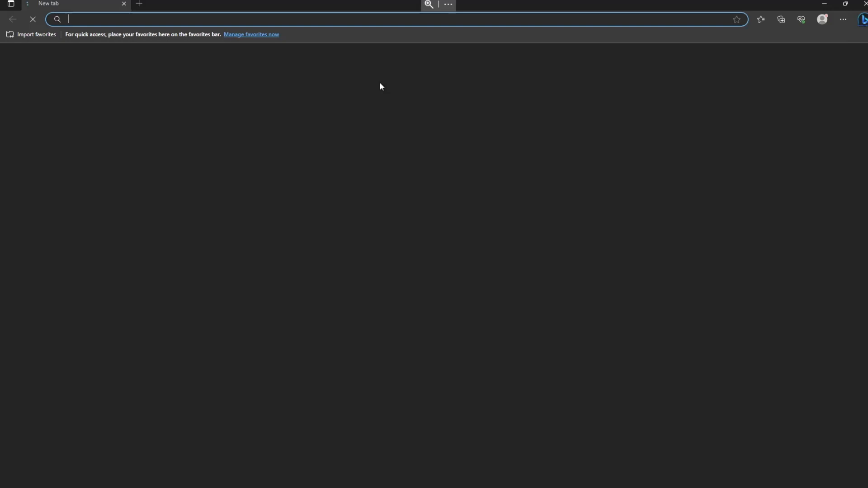
click(132, 21)
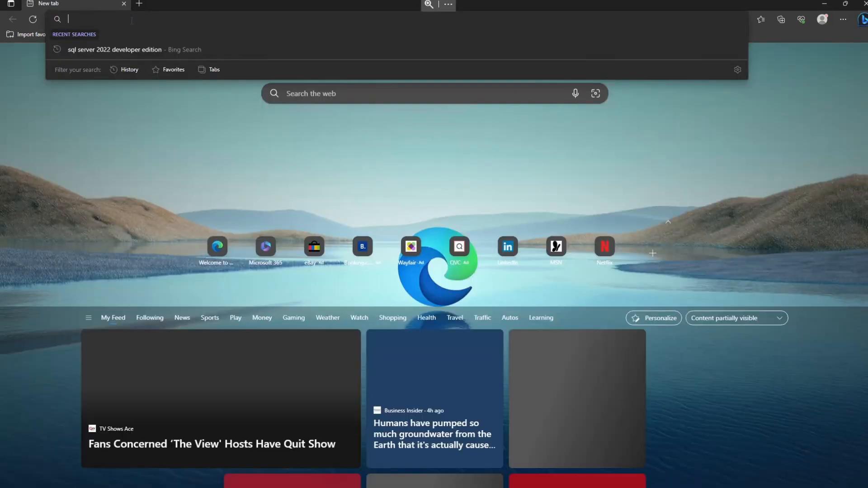
text(ssms)
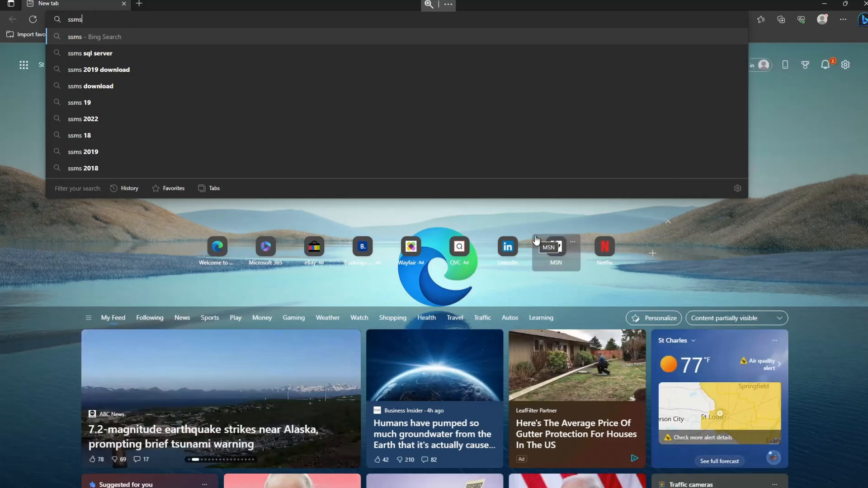
key(Return)
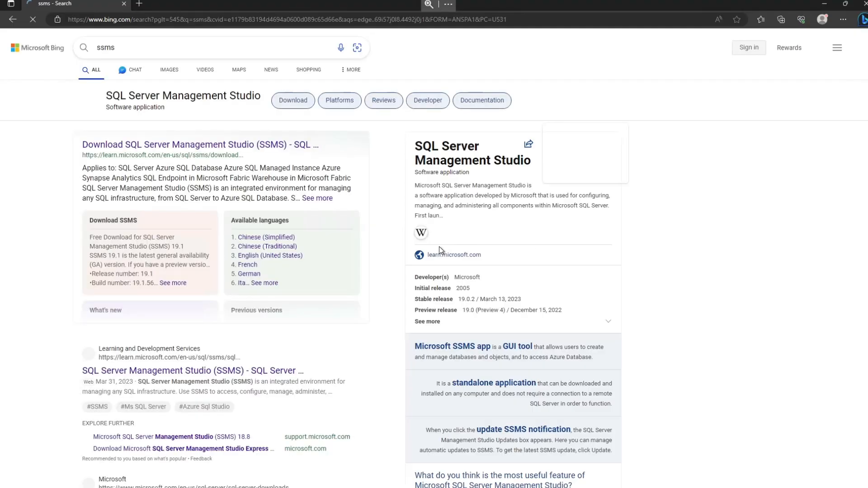
mouse_move(201, 154)
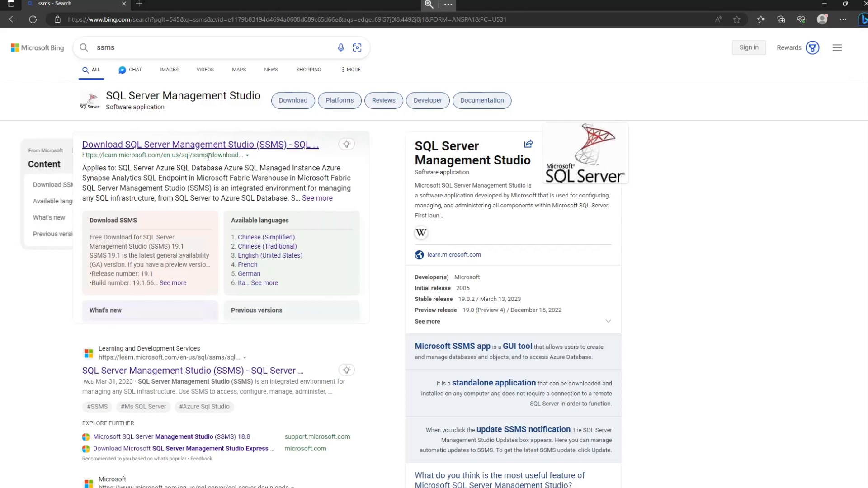
click(193, 146)
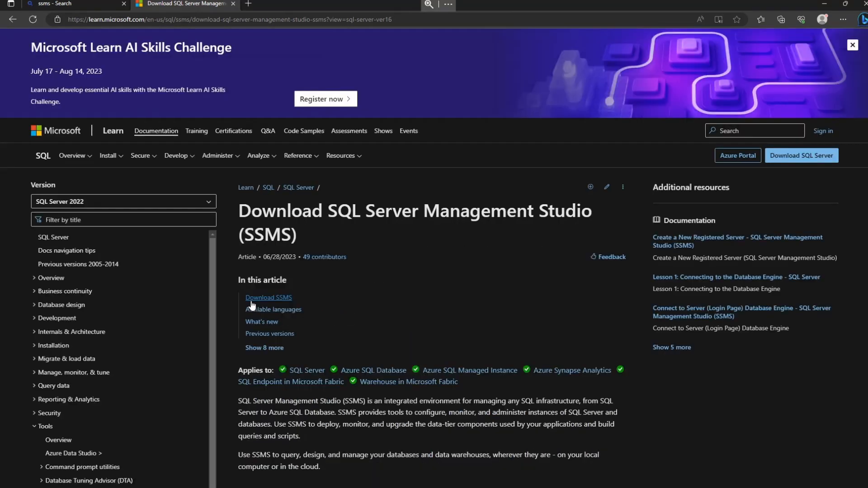
Download SQL Server Management Studio 19.1, show the SSMS-Setup-ENU file in its folder, and close the browser
click(252, 302)
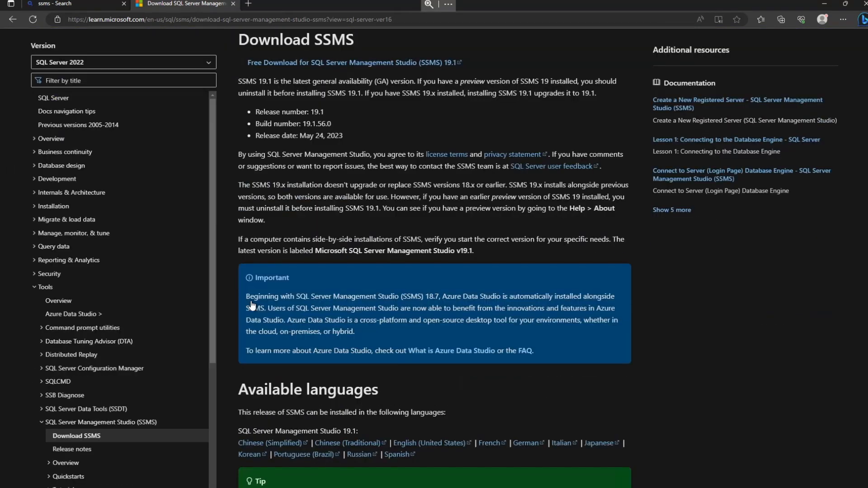
click(321, 64)
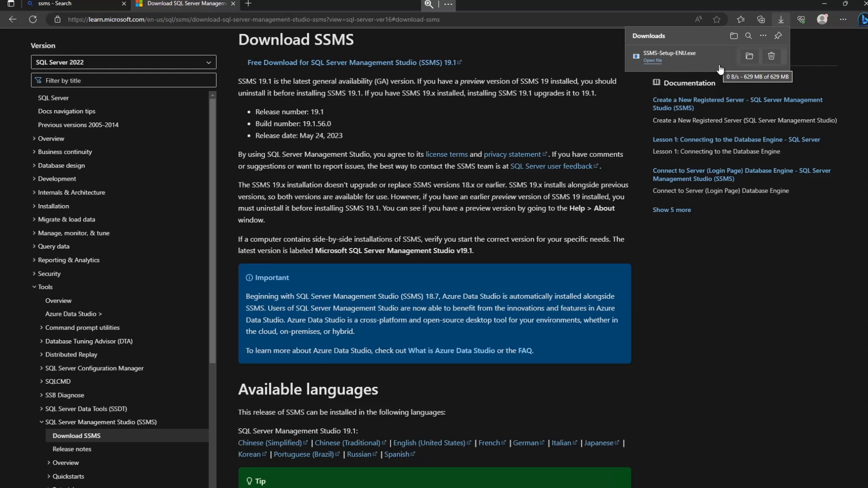
click(749, 56)
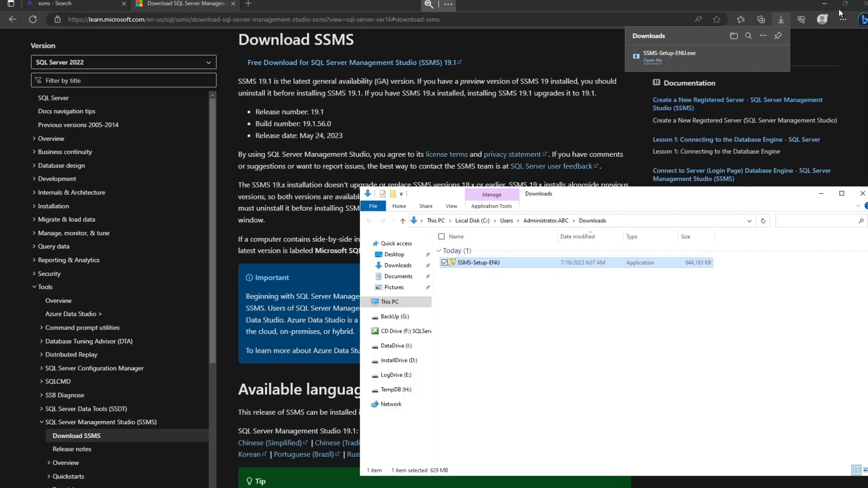
click(865, 4)
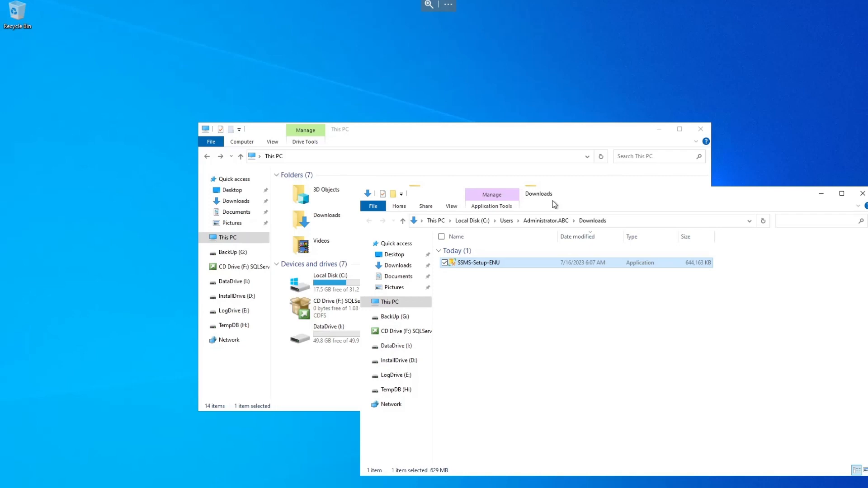
Close the This PC window and move the Downloads window to the middle of the desktop
drag(458, 135, 362, 123)
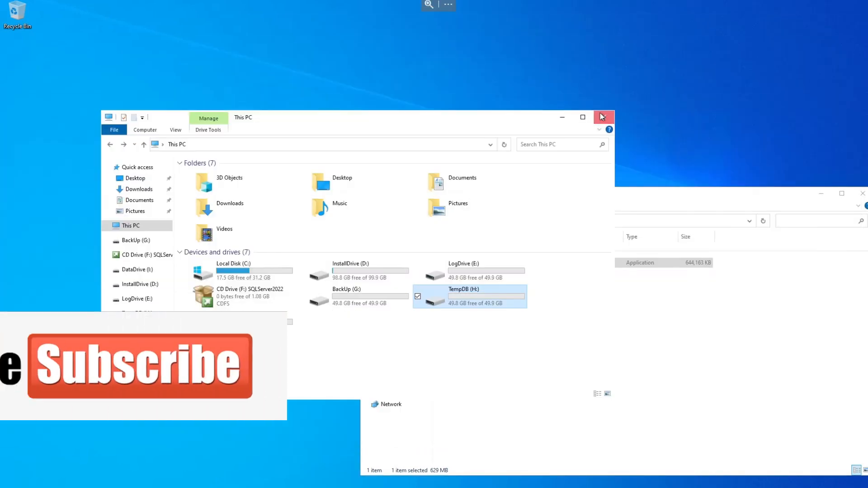
click(602, 117)
drag(575, 197, 434, 140)
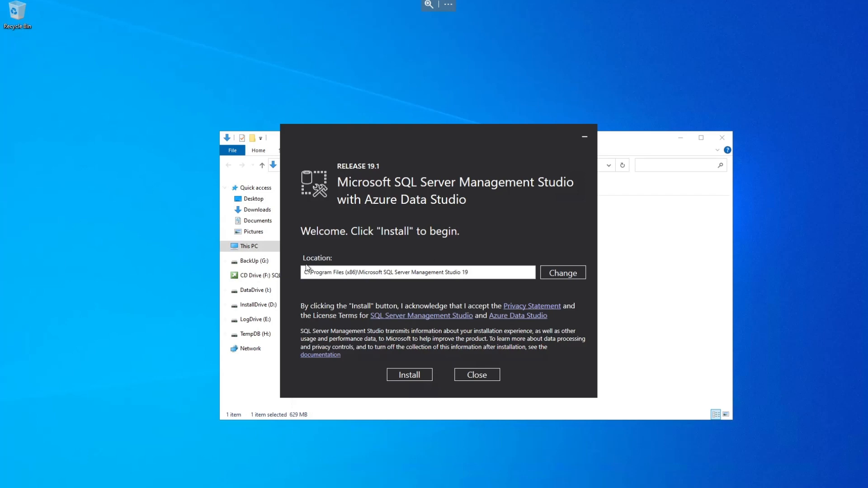
Install SQL Server Management Studio 19.1 in its default location, and close the installer and the Downloads window
click(401, 375)
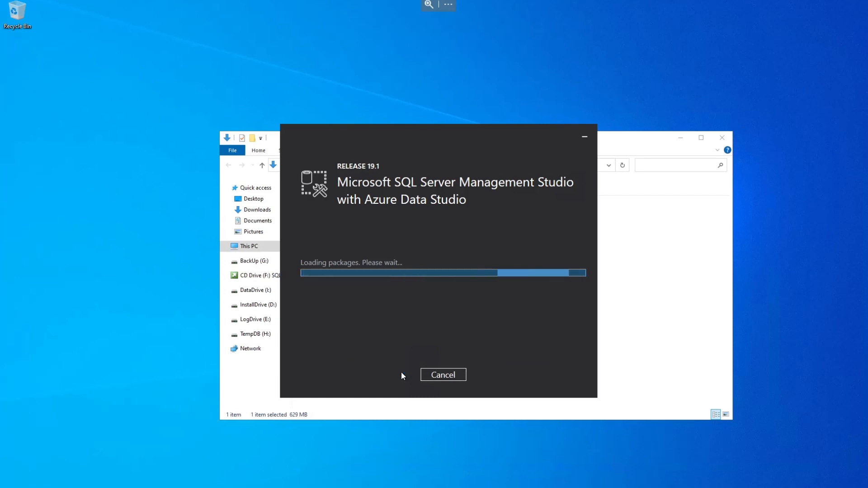
drag(378, 129, 446, 129)
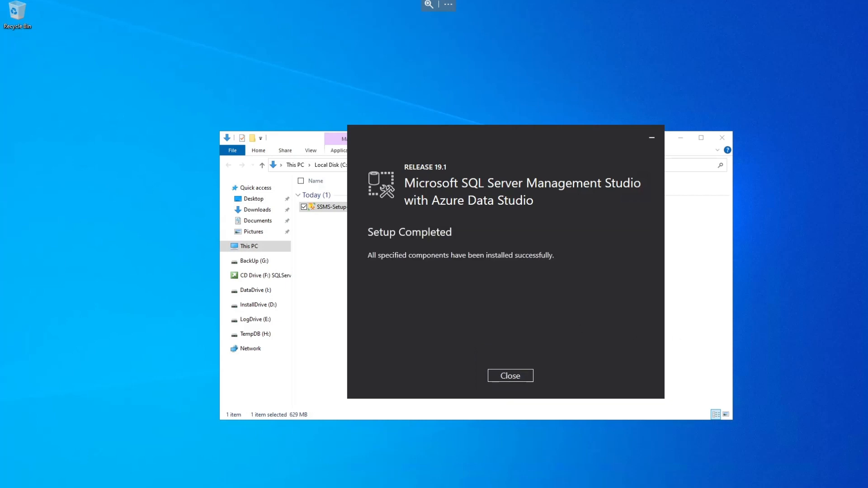
click(499, 377)
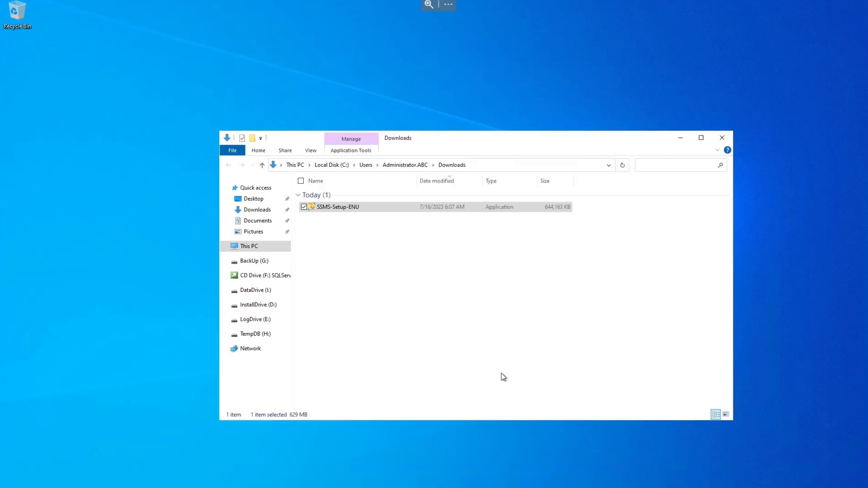
click(722, 137)
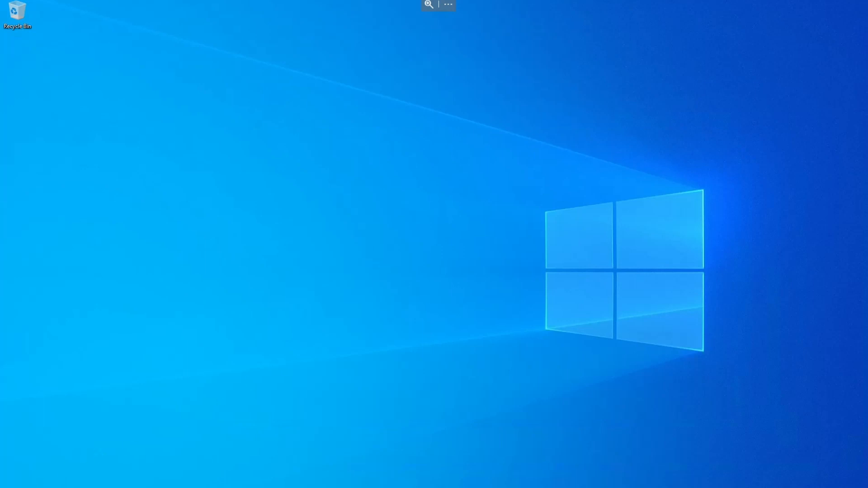
Launch SQL Server Management Studio and connect to the SQLTEST01 database engine with Windows Authentication
key(super)
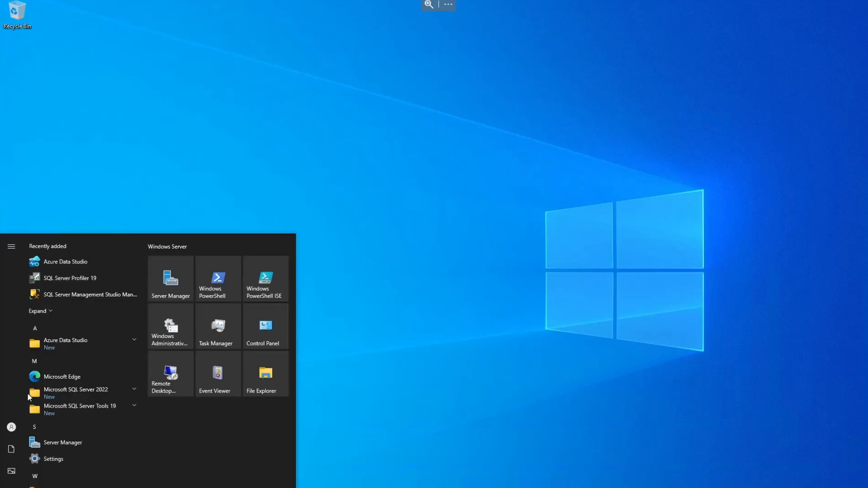
click(86, 294)
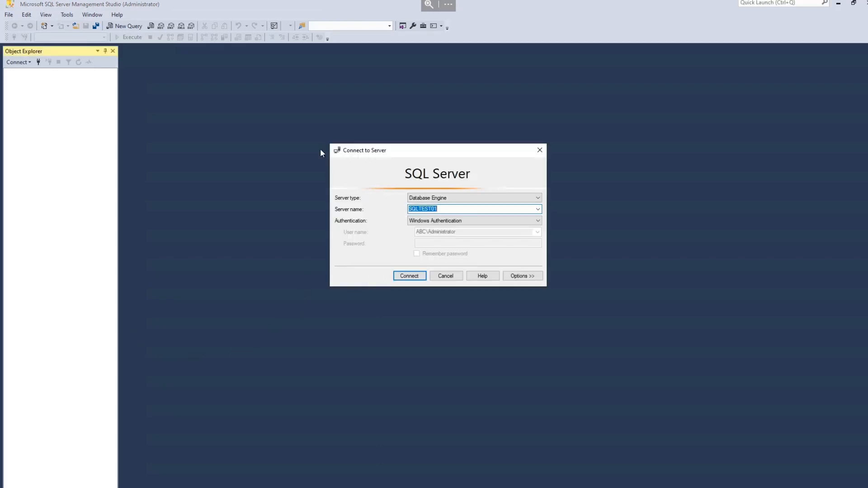
click(403, 275)
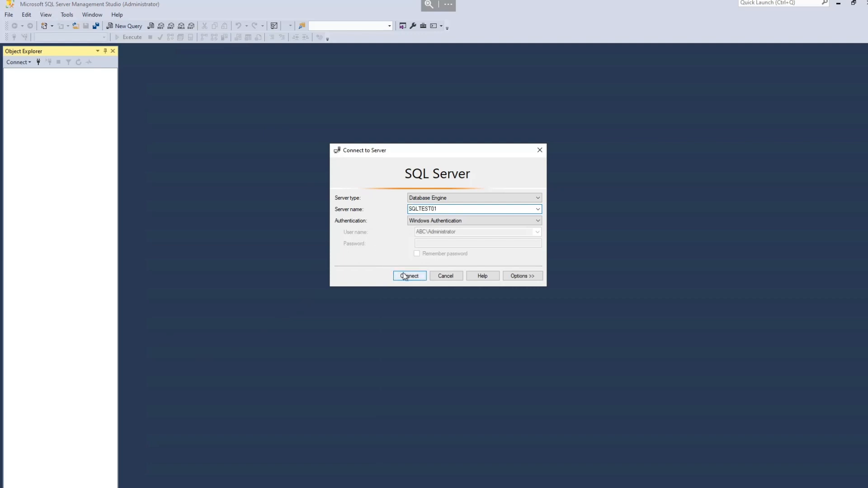